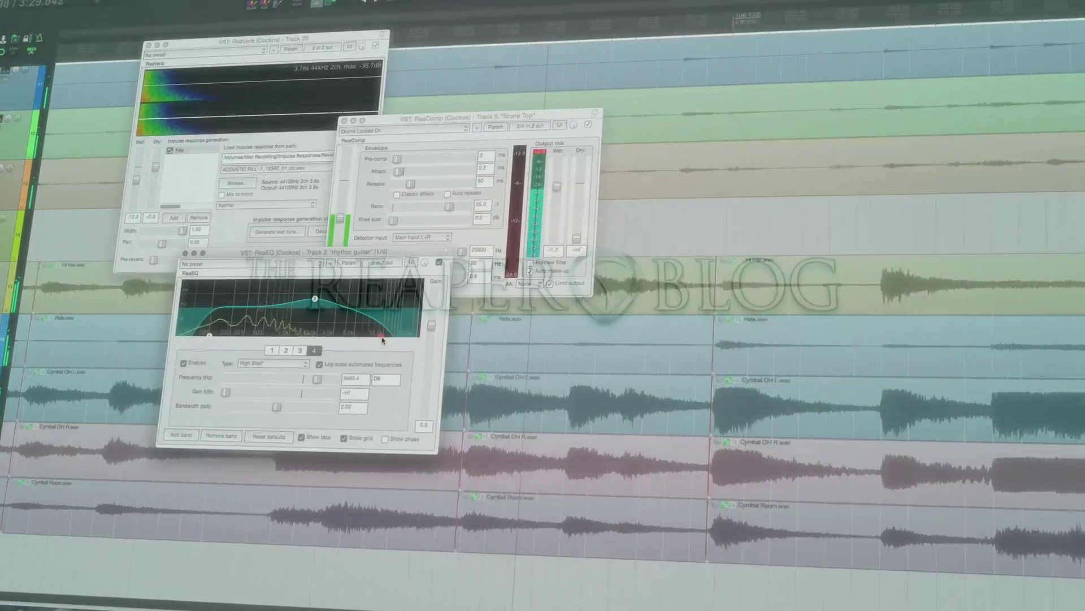
Step: Drag the ReaEQ band 4 High Shelf node right until it reads about 18358 Hz
left_click_drag(383, 339, 402, 339)
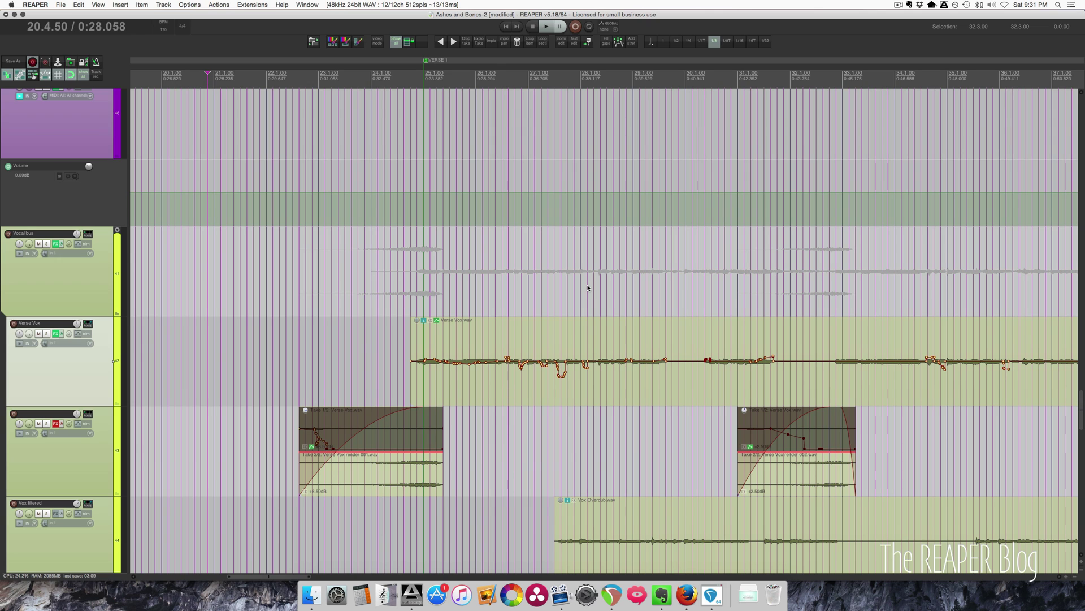
key("space")
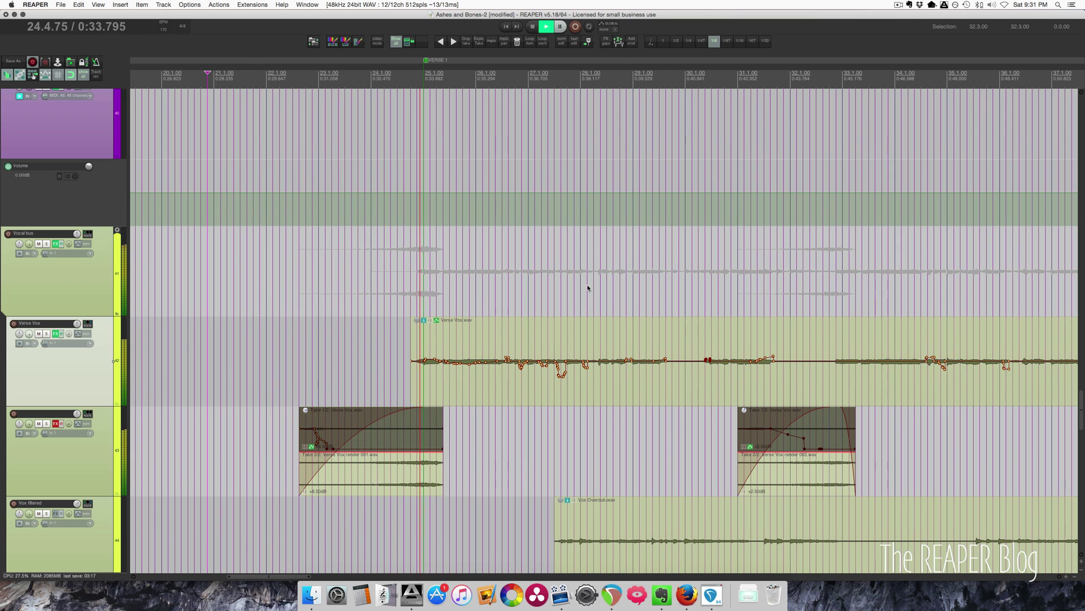
key("space")
left_click(293, 392)
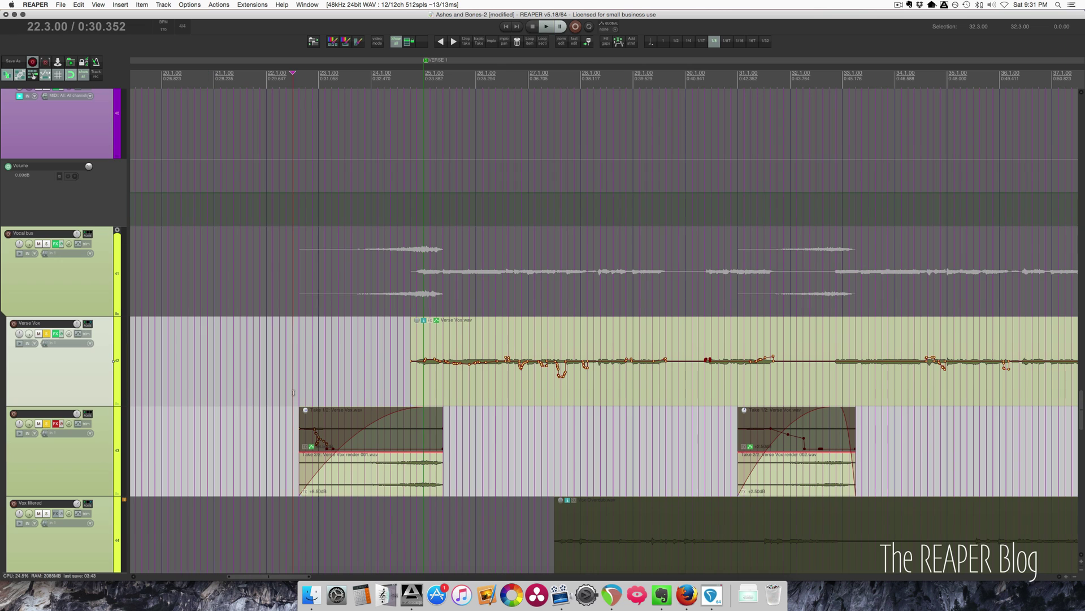
key("space")
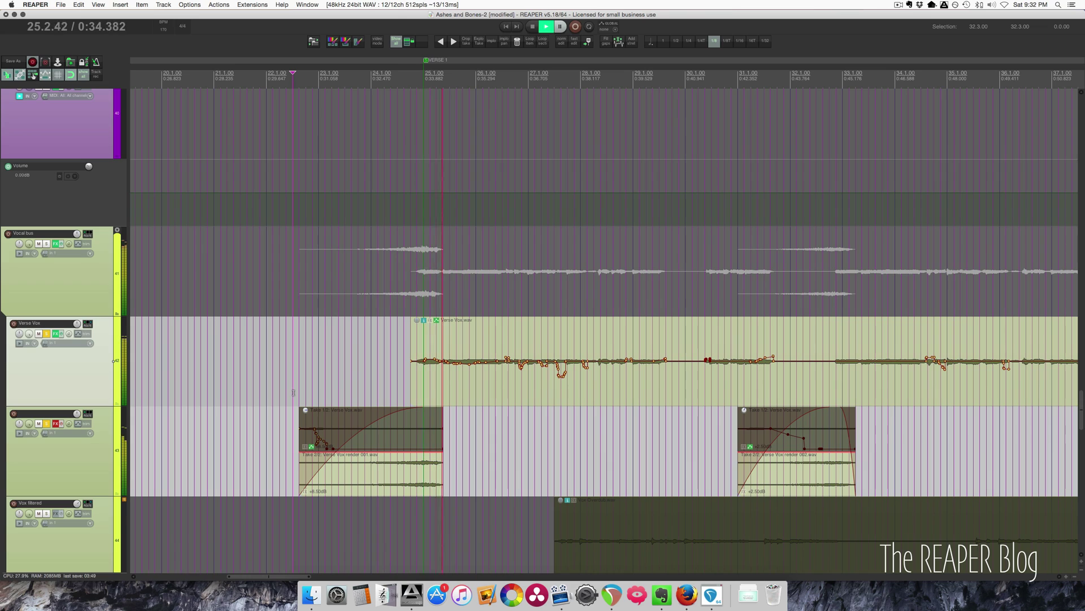
key("space")
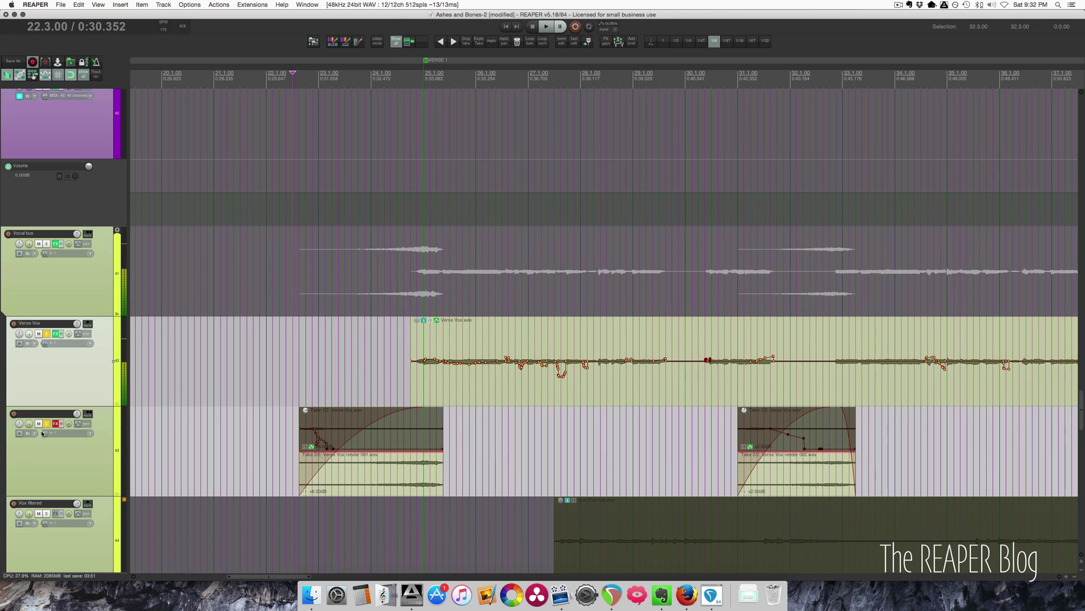
key("ctrl+a")
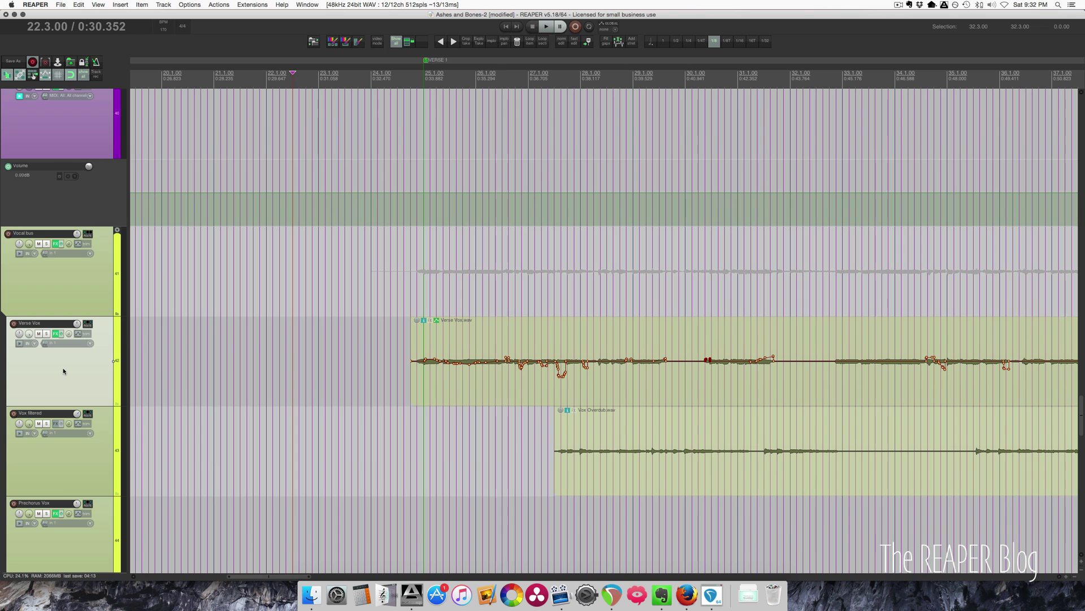
Step: Insert a new track below Verse Vox and name it 'reverse reverb'
key("ctrl+t")
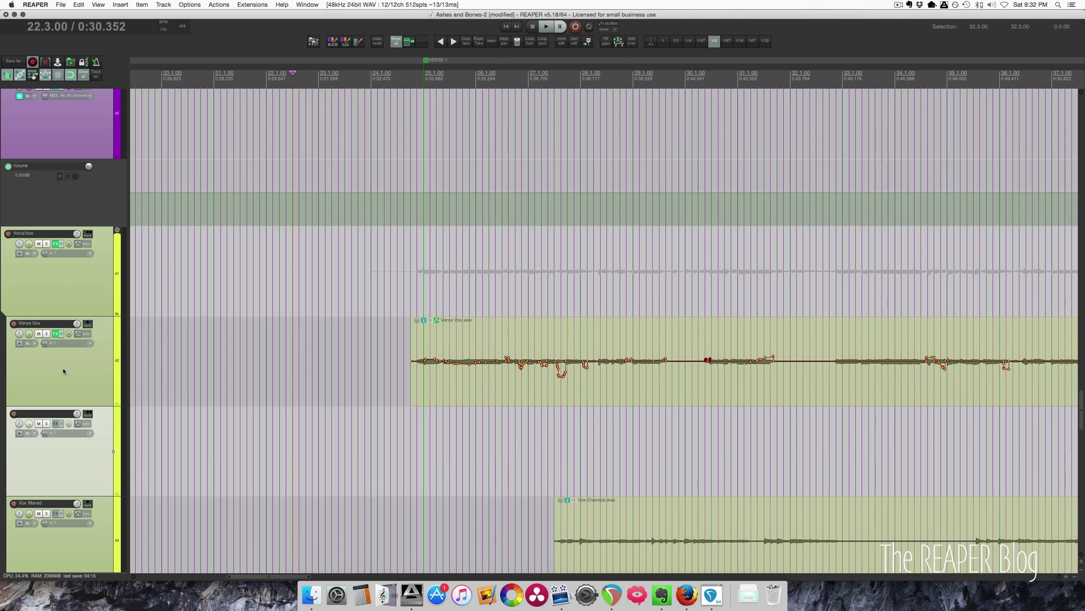
double_click(56, 415)
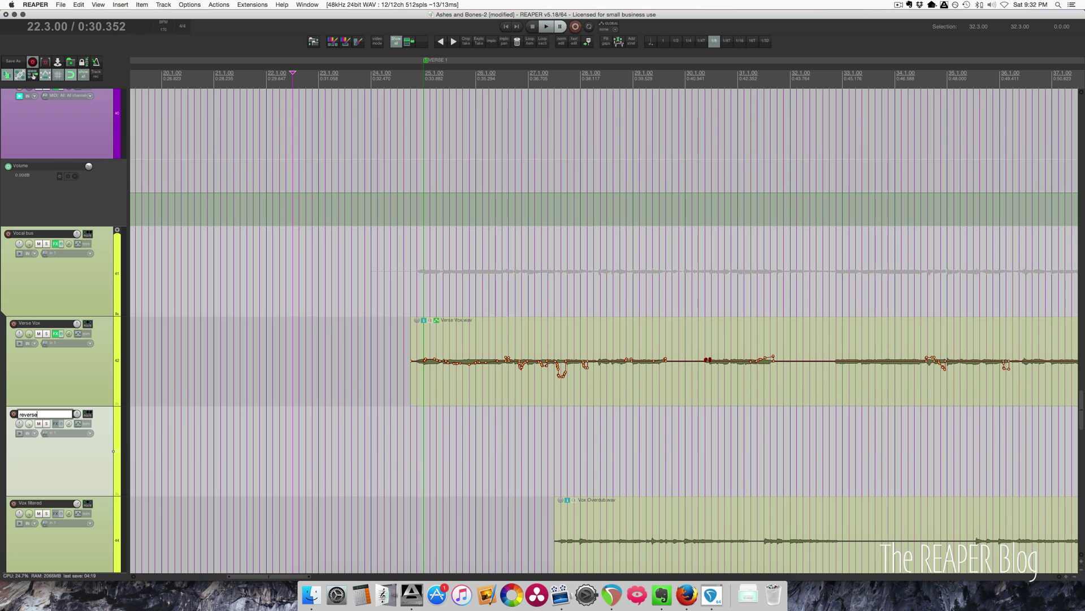
type("reverse reverb")
key("Return")
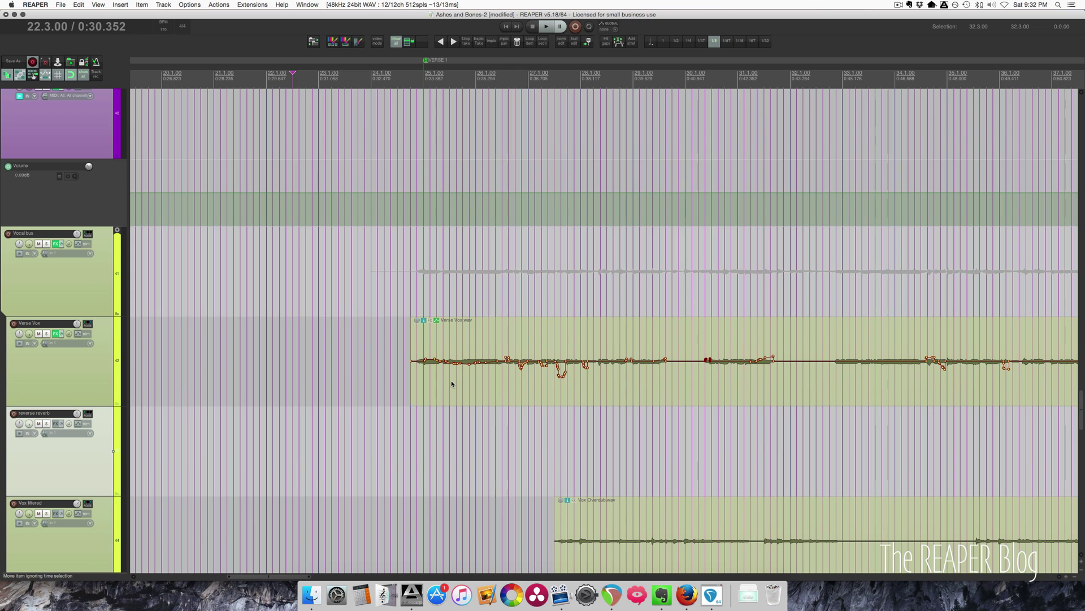
scroll(444, 349, "down", 1)
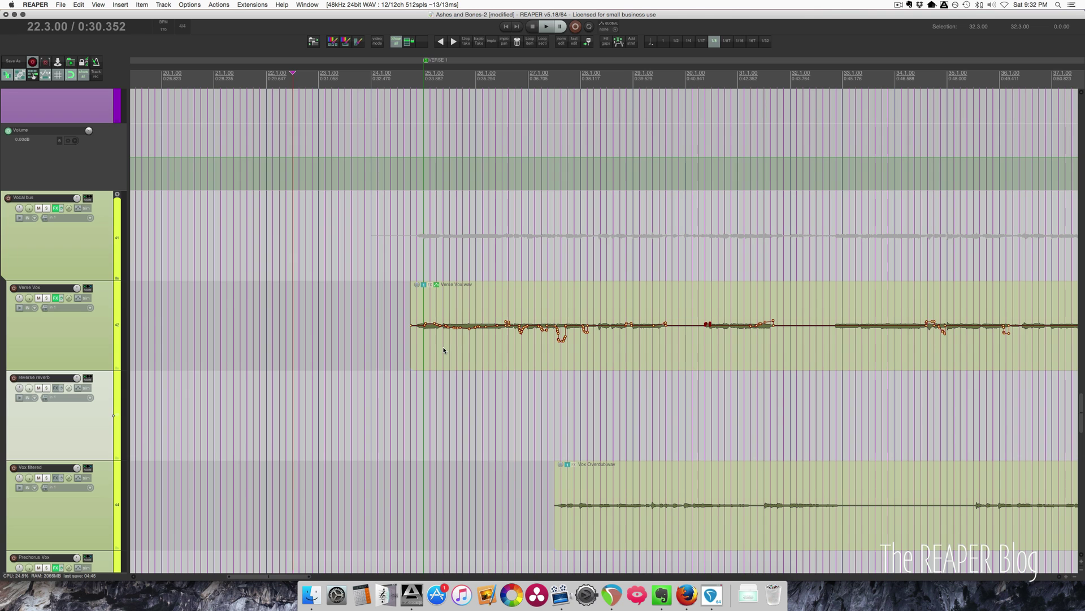
Step: Copy the 24.4.00–25.2.50 Verse Vox slice to reverse reverb; check Media item left-drag modifiers
left_click_drag(443, 349, 411, 356)
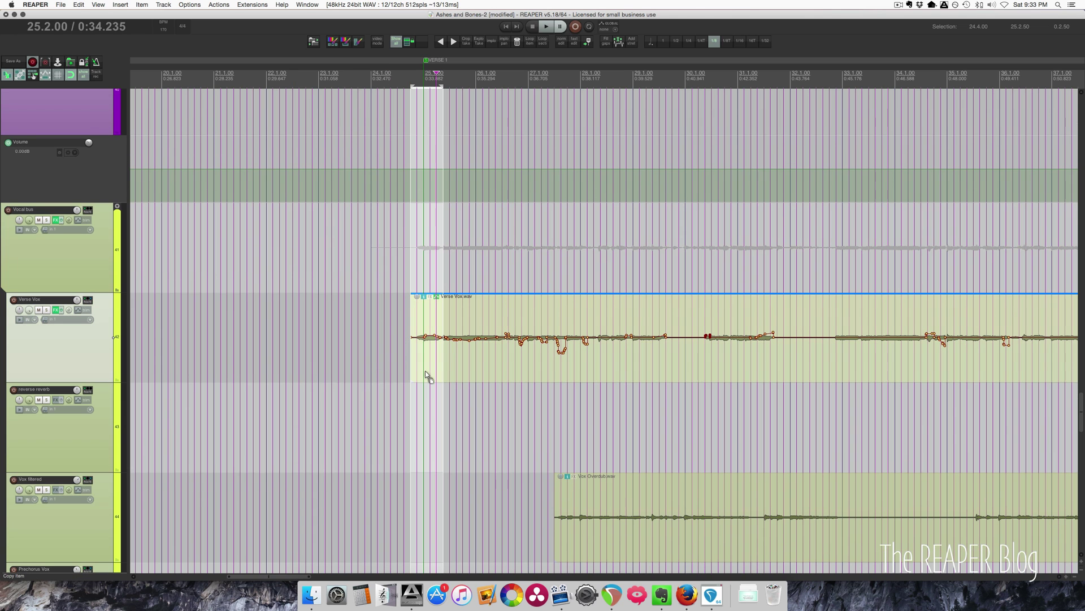
left_click_drag(425, 371, 422, 440)
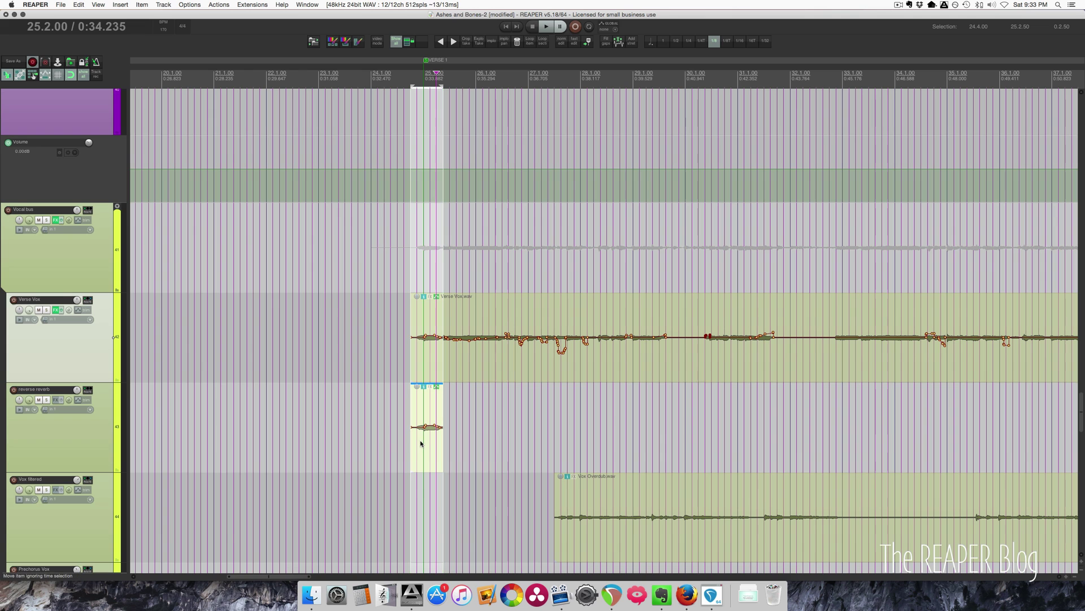
key("super+comma")
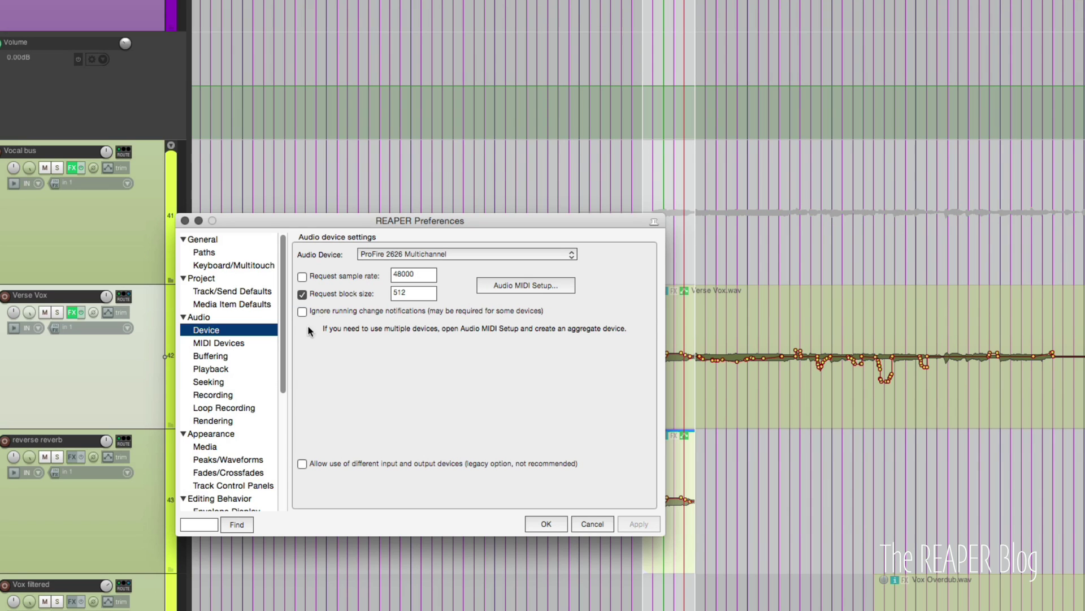
scroll(161, 400, "down", 3)
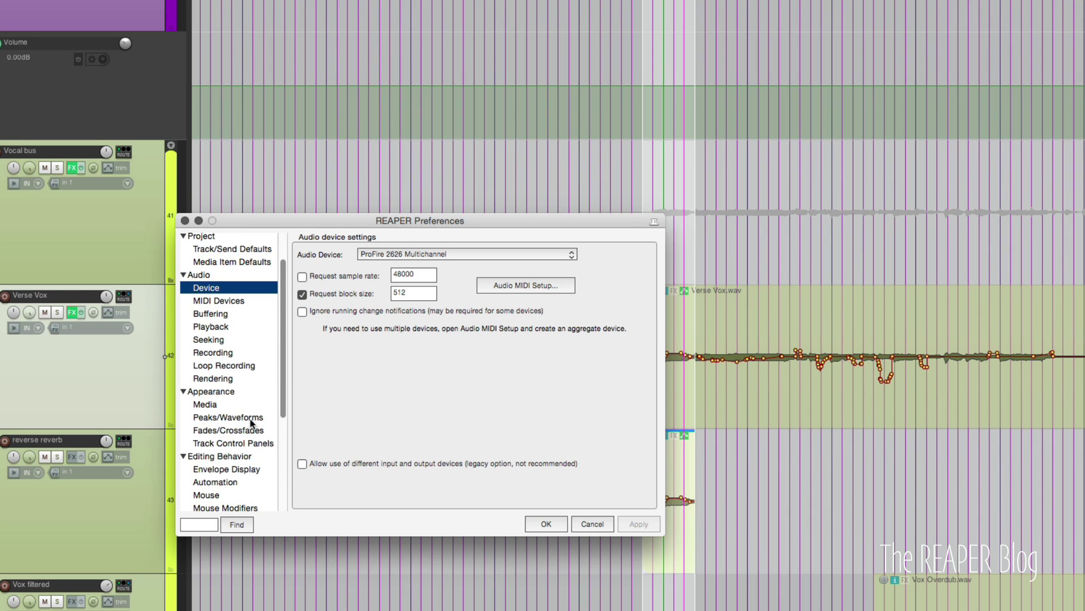
scroll(250, 423, "down", 3)
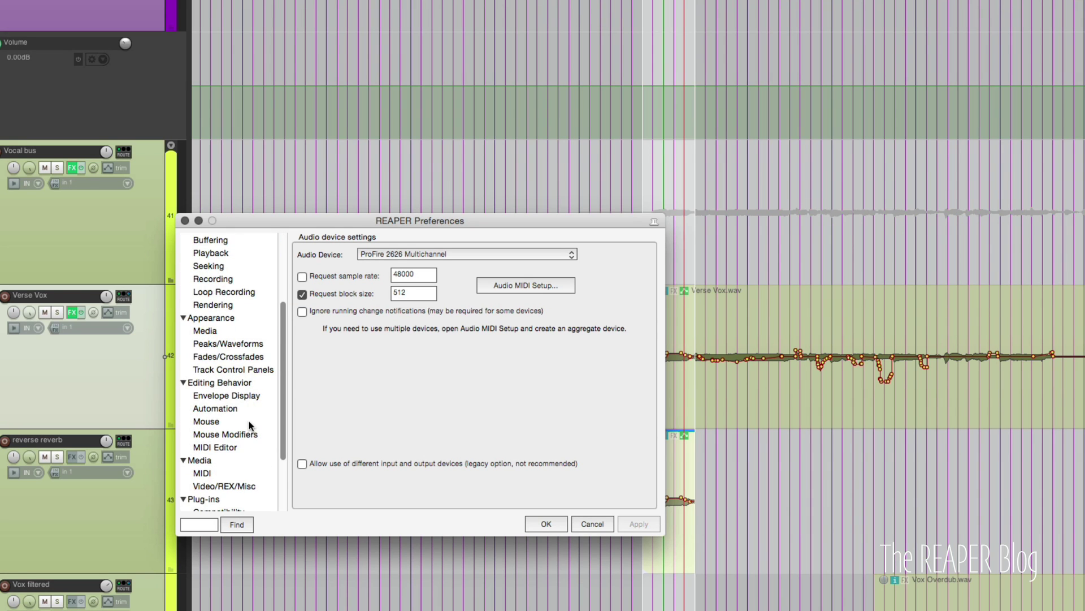
left_click(245, 434)
left_click(412, 254)
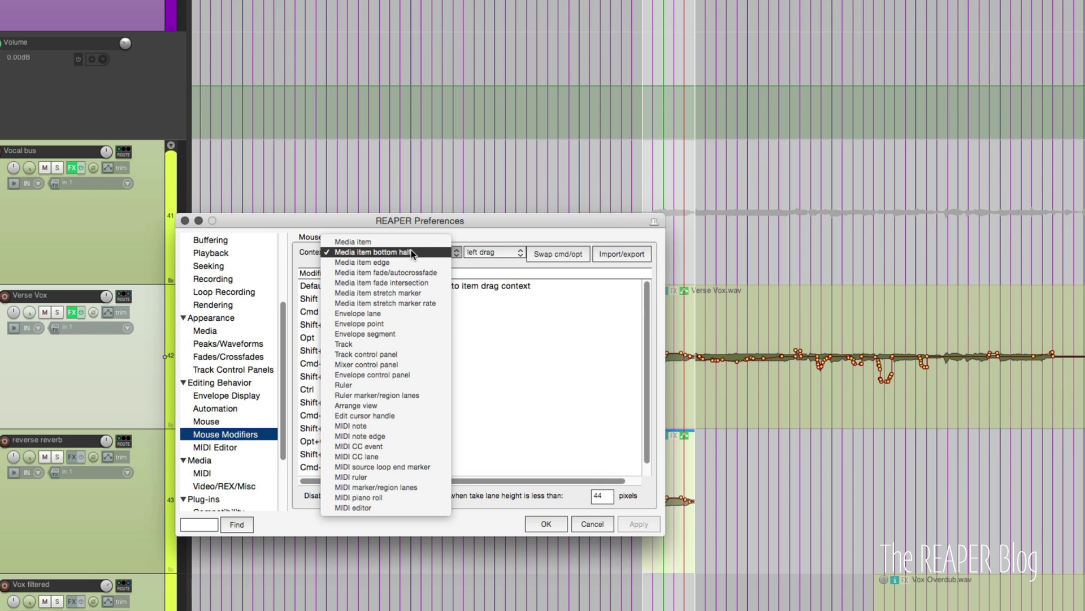
left_click(417, 242)
left_click(494, 256)
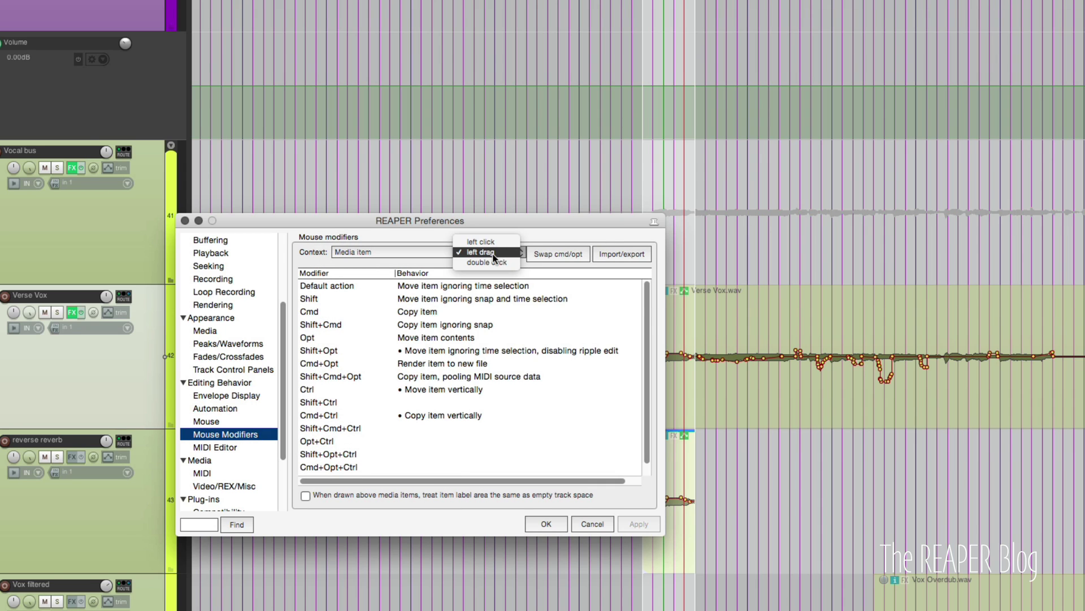
left_click(492, 255)
left_click(456, 313)
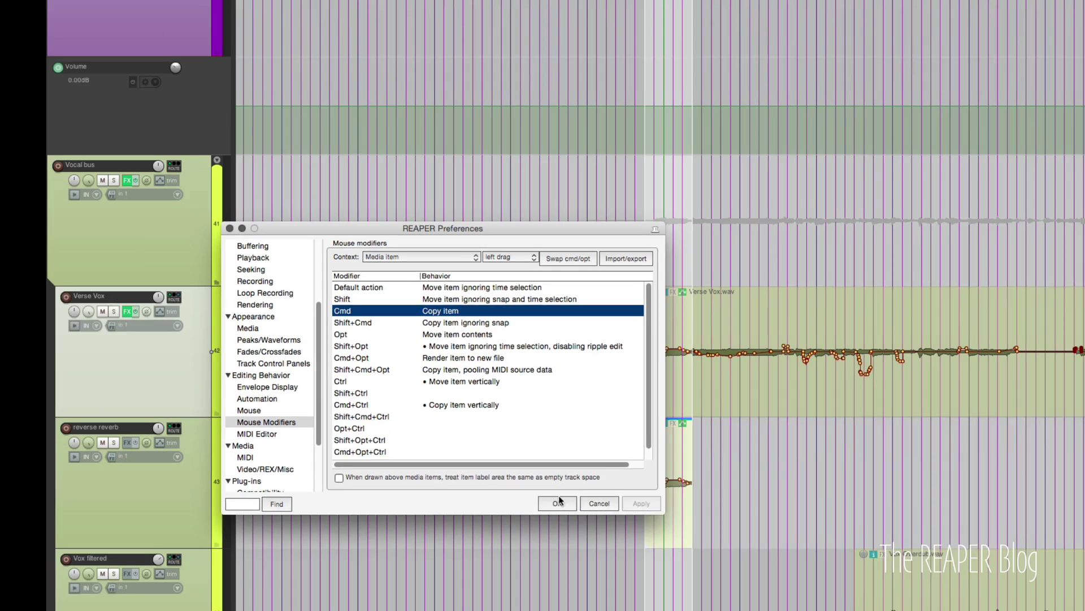
Step: Close Preferences, solo the reverse reverb track and play the copied slice
left_click(559, 499)
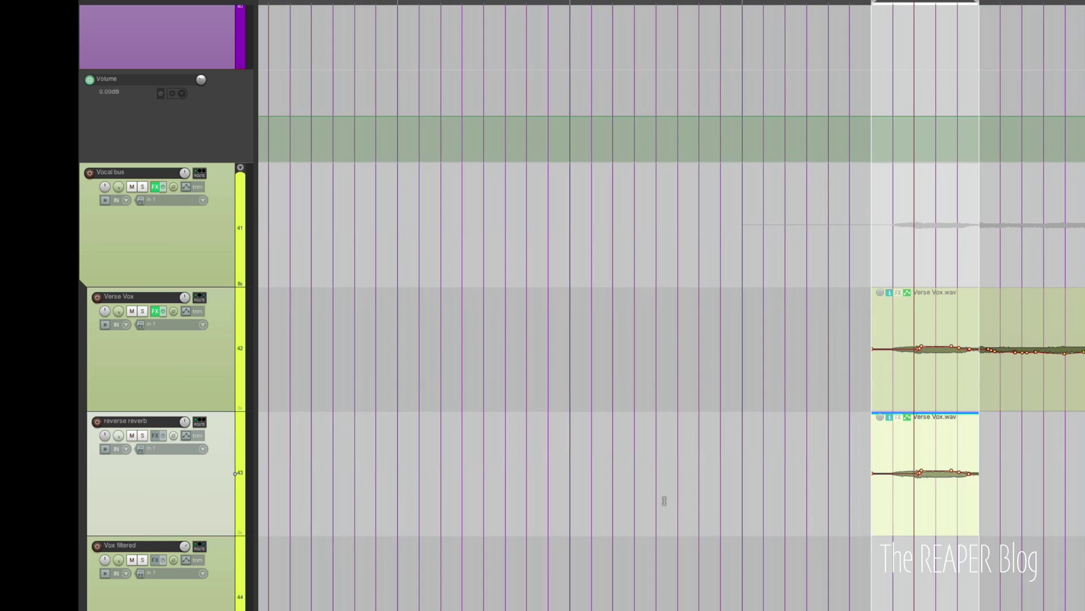
scroll(663, 508, "right", 5)
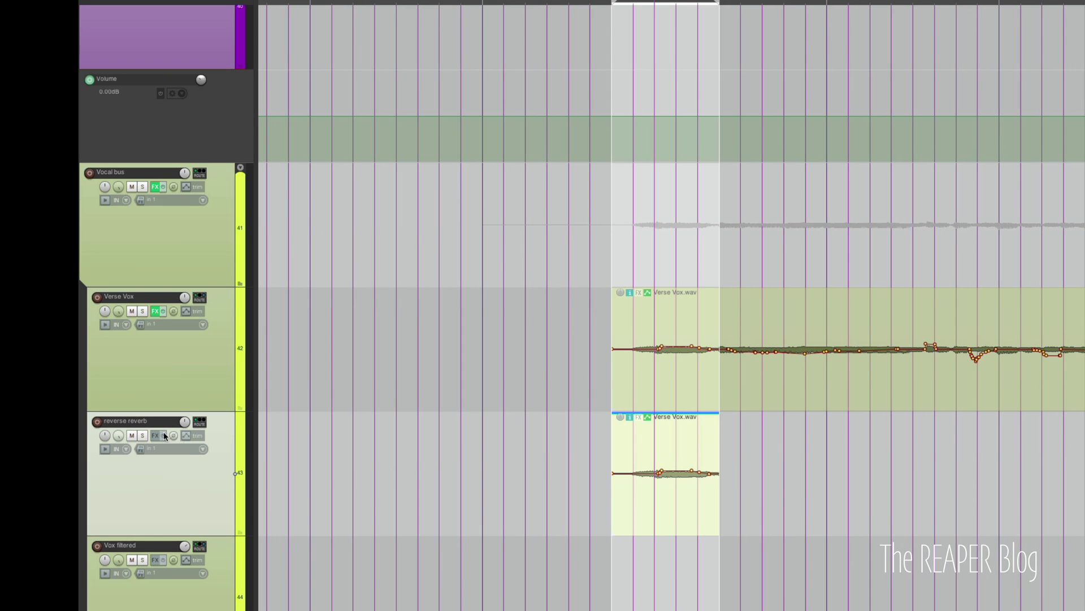
left_click(143, 435)
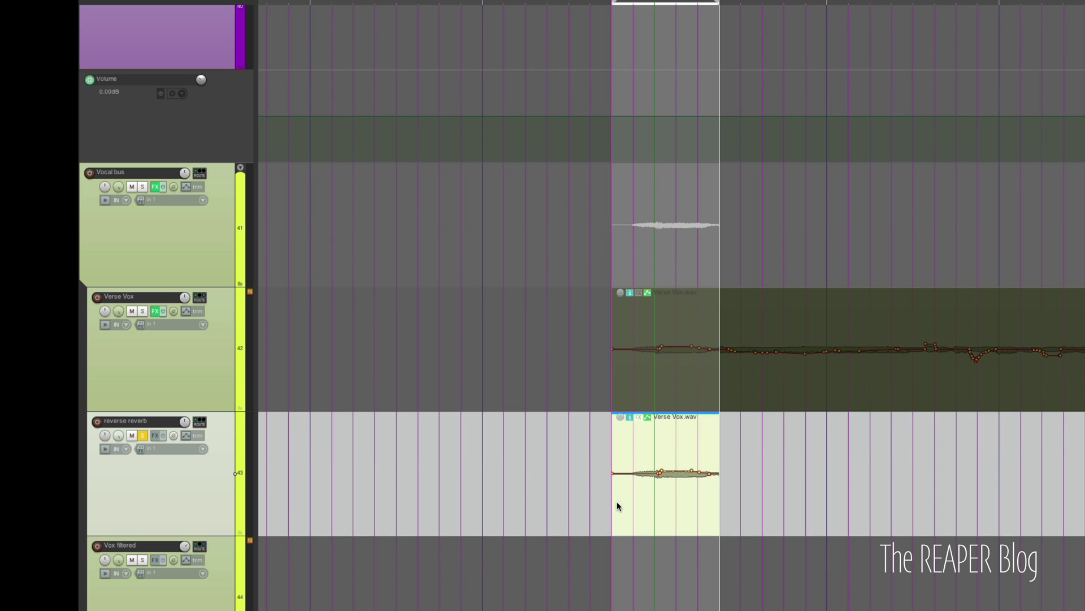
key("space")
Step: Reverse the slice's active take from Item settings and play it back
right_click(683, 501)
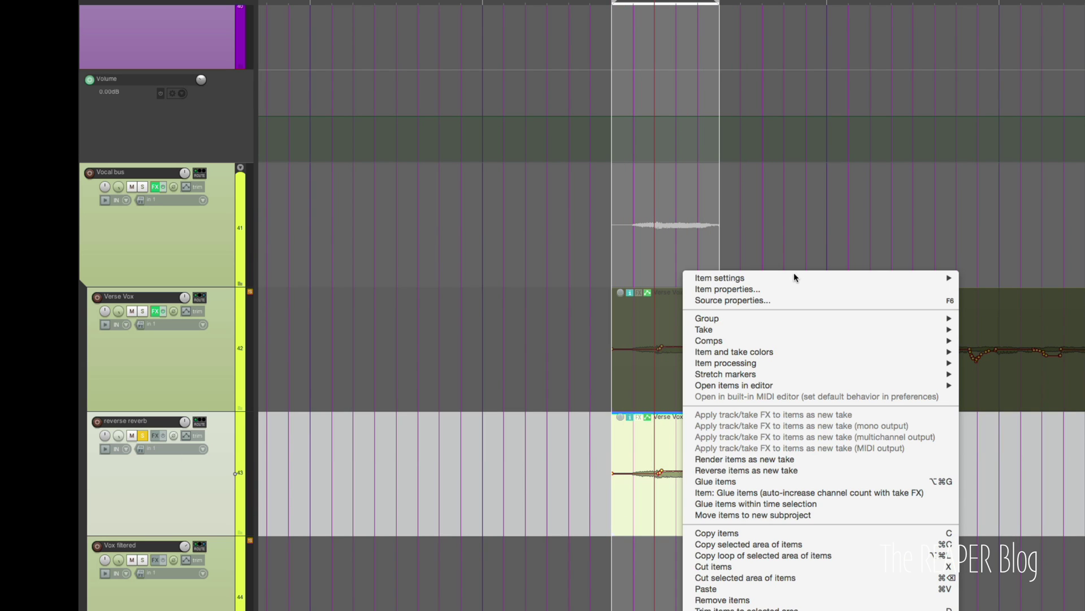
mouse_move(794, 278)
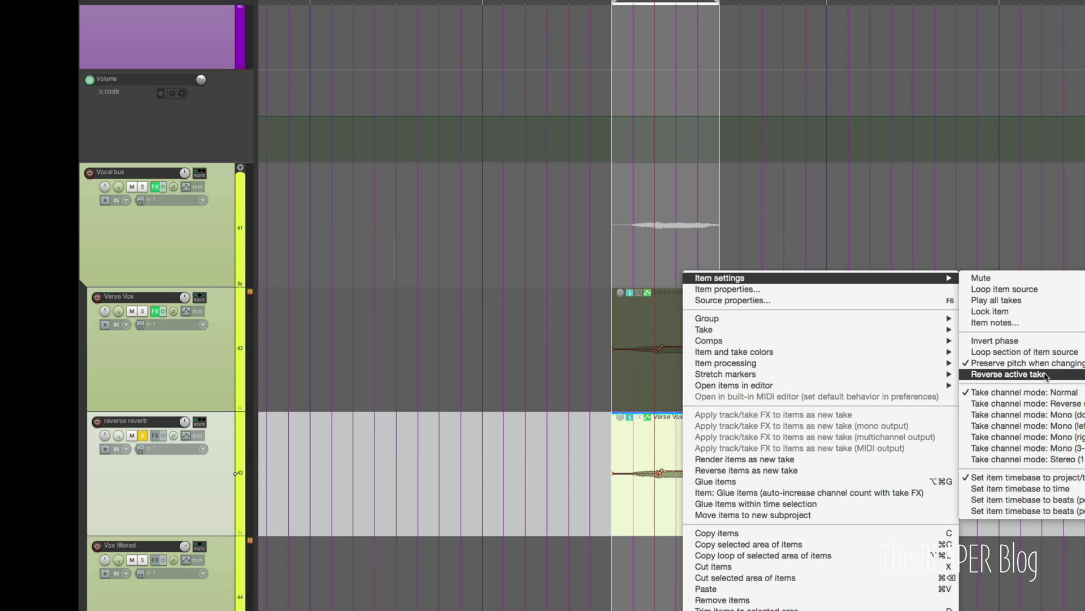
left_click(1045, 375)
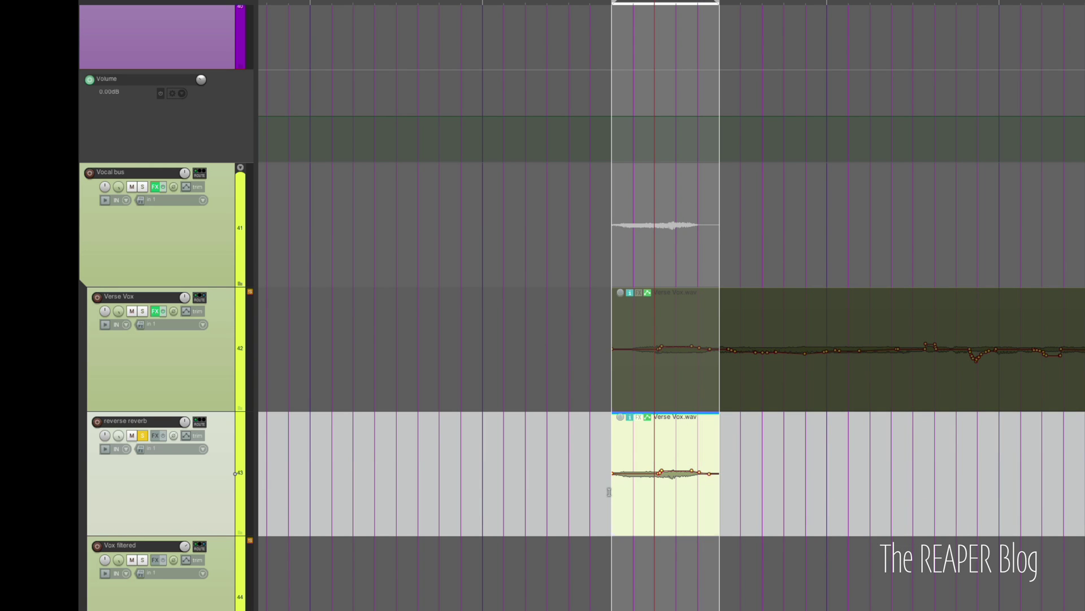
key("space")
Step: Add ValhallaPlate to reverse reverb, with mix at 71.6% and decay at 4.9 s
right_click(155, 434)
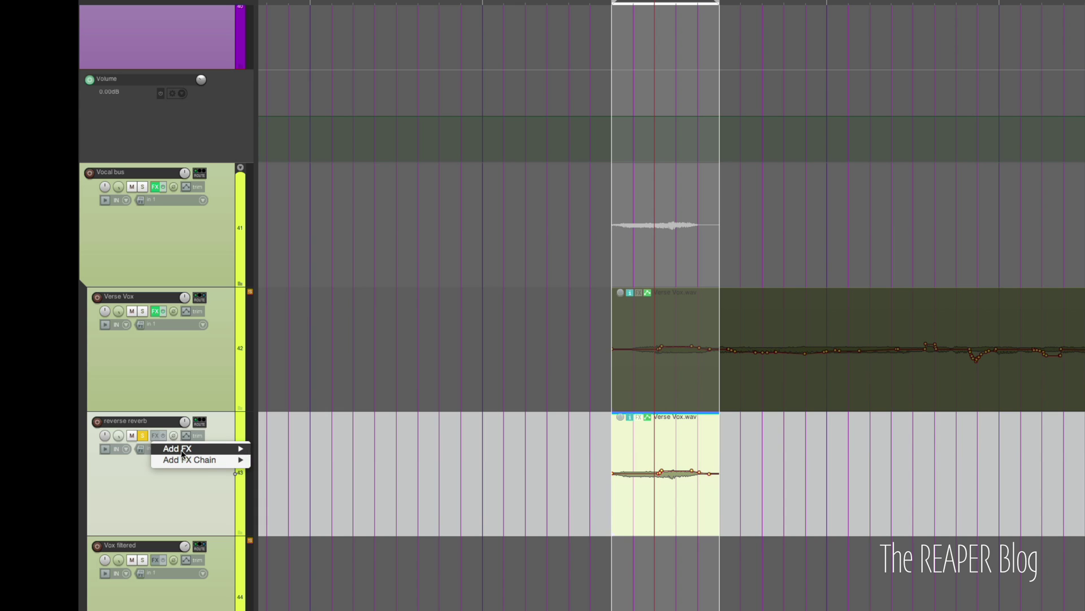
mouse_move(190, 453)
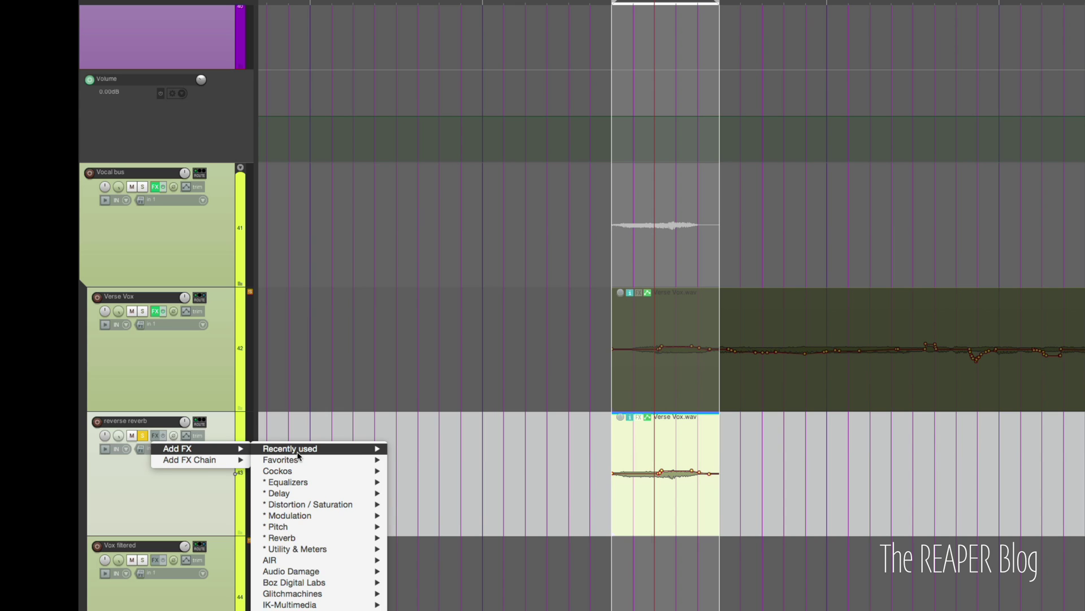
mouse_move(299, 450)
left_click(515, 352)
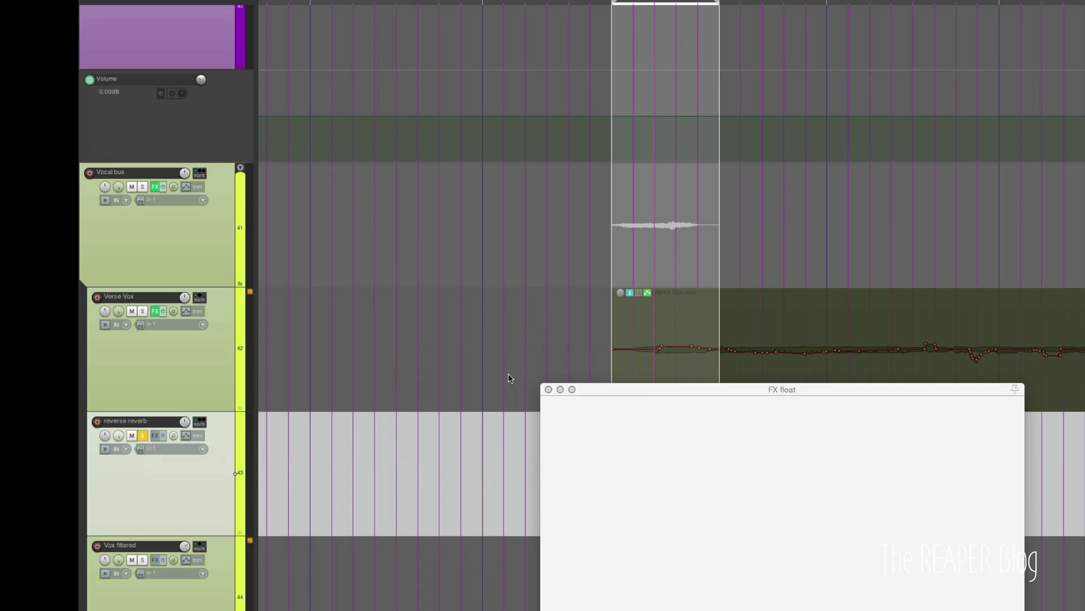
left_click_drag(716, 389, 887, 69)
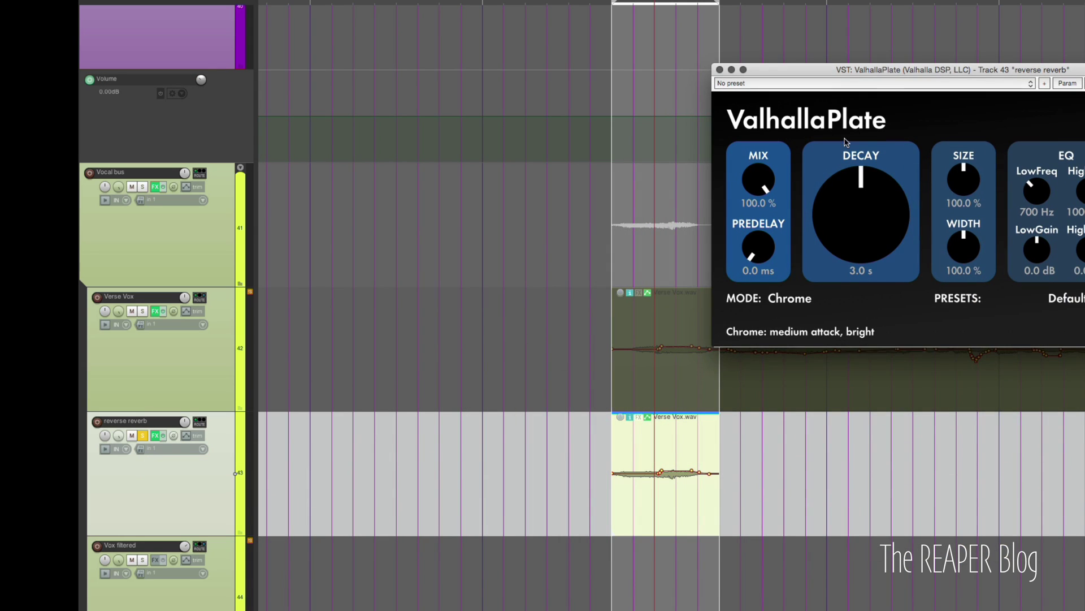
left_click_drag(758, 180, 764, 227)
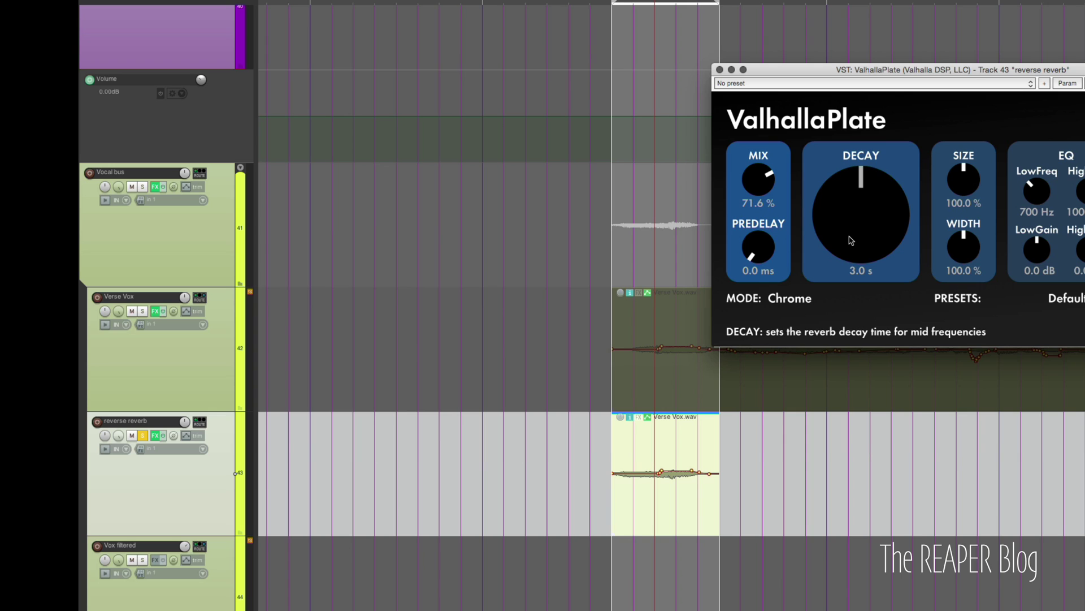
left_click_drag(851, 240, 853, 215)
left_click(575, 479)
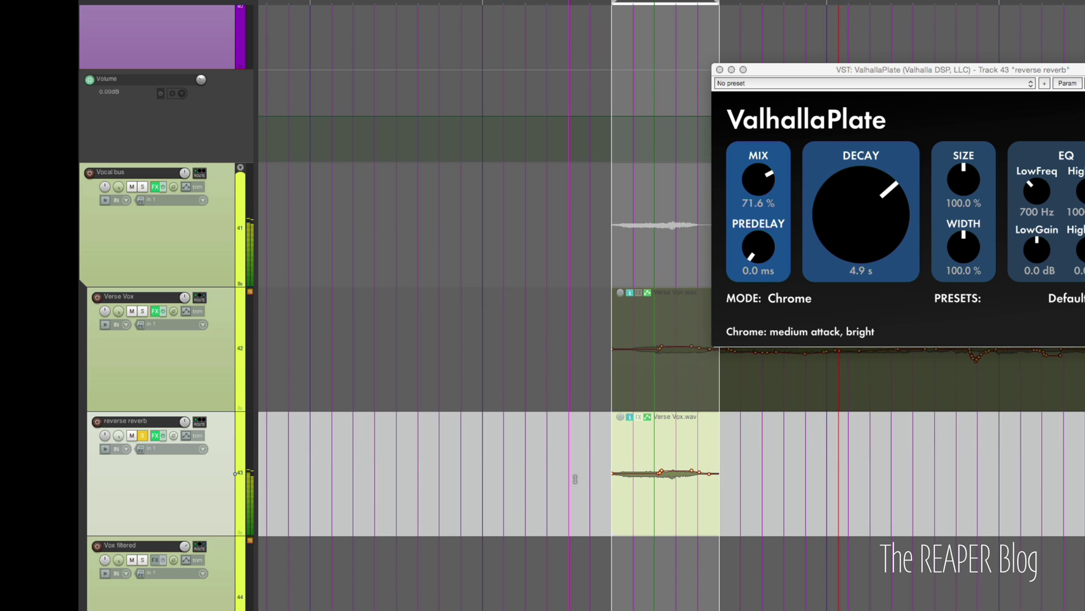
Step: Delete the item's extra volume envelope points and play back the reverse reverb
left_click(668, 506)
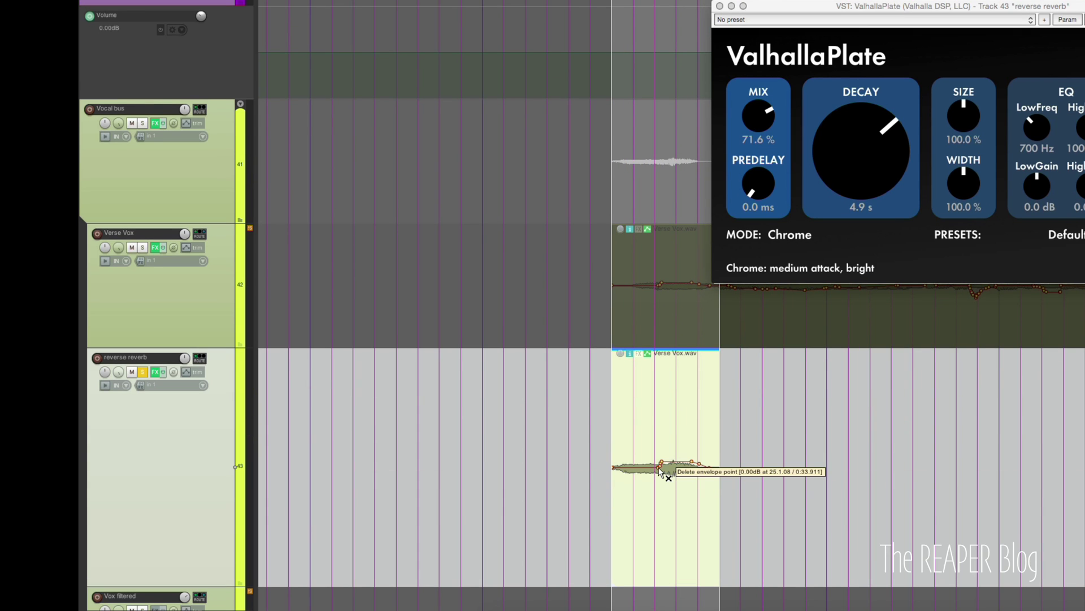
left_click(658, 467, "alt")
left_click(688, 463, "alt")
left_click(713, 466, "alt")
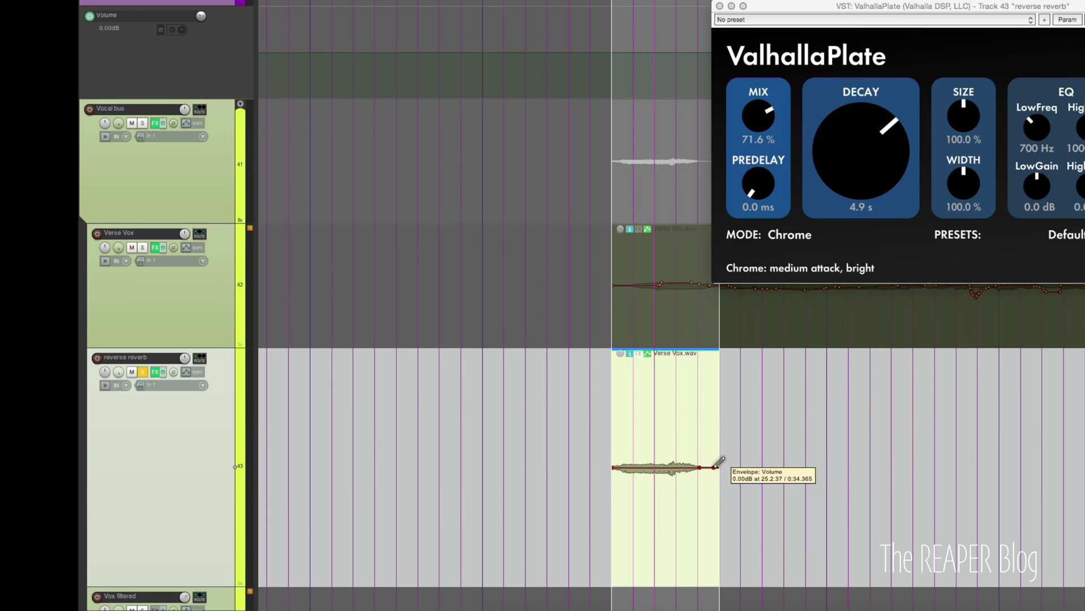
left_click(588, 517)
key("space")
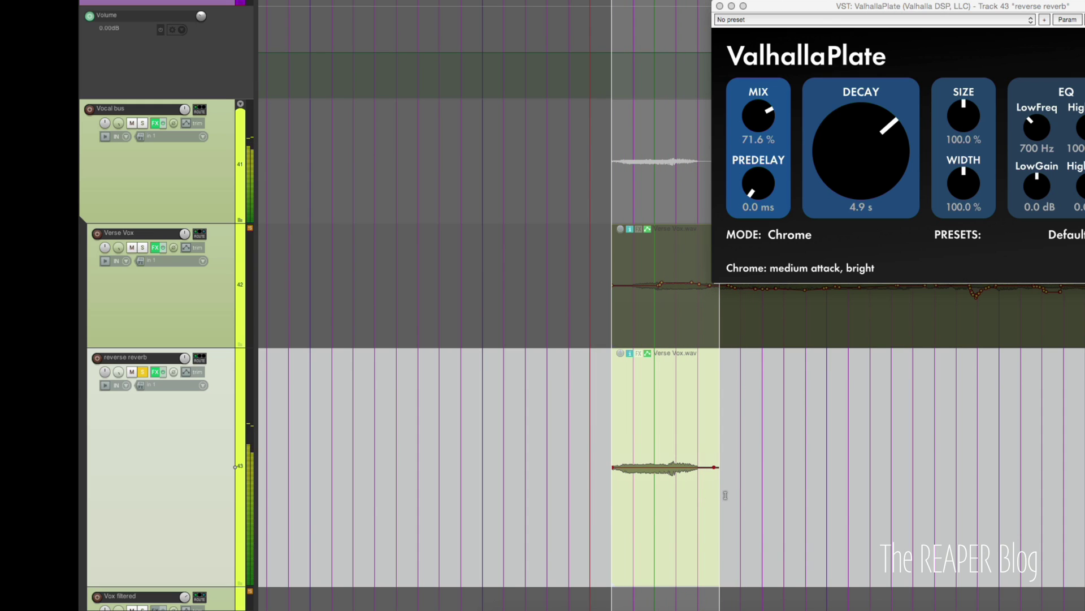
Step: Draw the item's volume envelope down to -inf partway through and reshape the curve
left_click(638, 490)
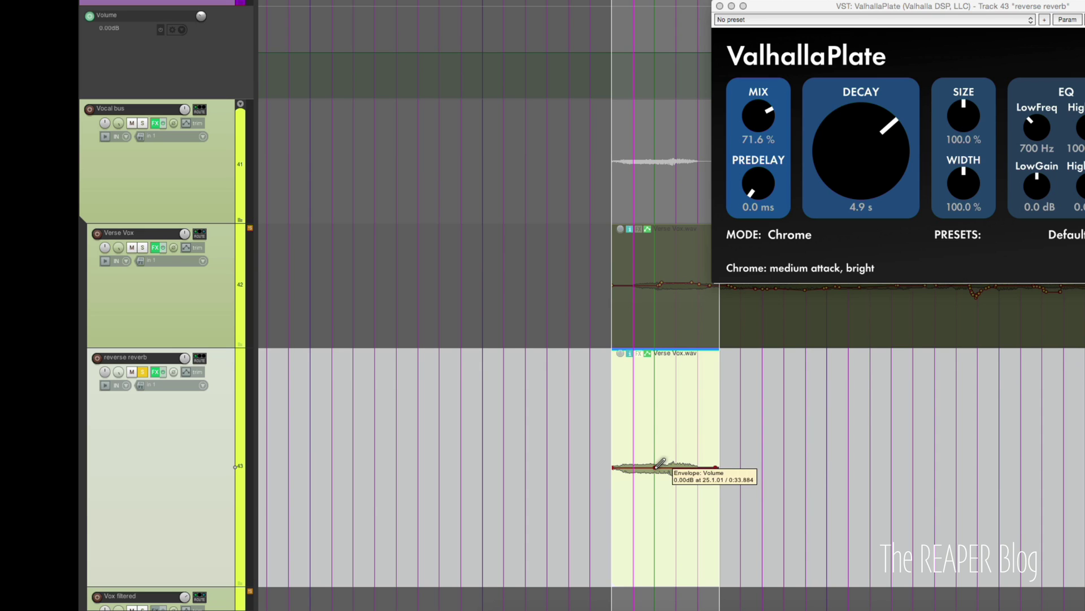
mouse_move(656, 467)
left_mouse_down()
mouse_move(677, 508)
mouse_move(681, 580)
mouse_move(738, 605)
left_mouse_up()
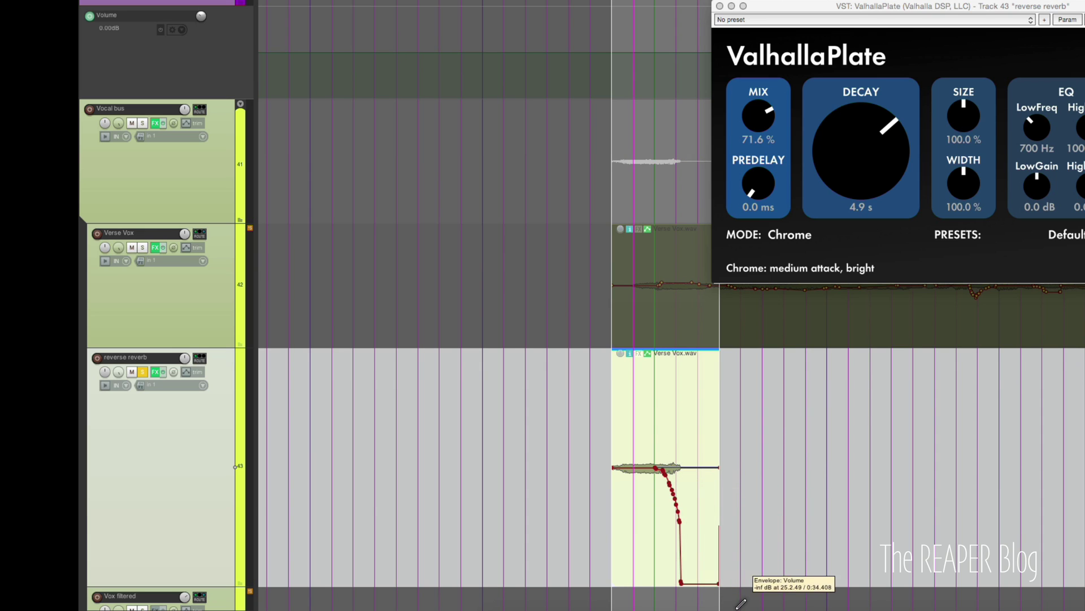
left_click(485, 558)
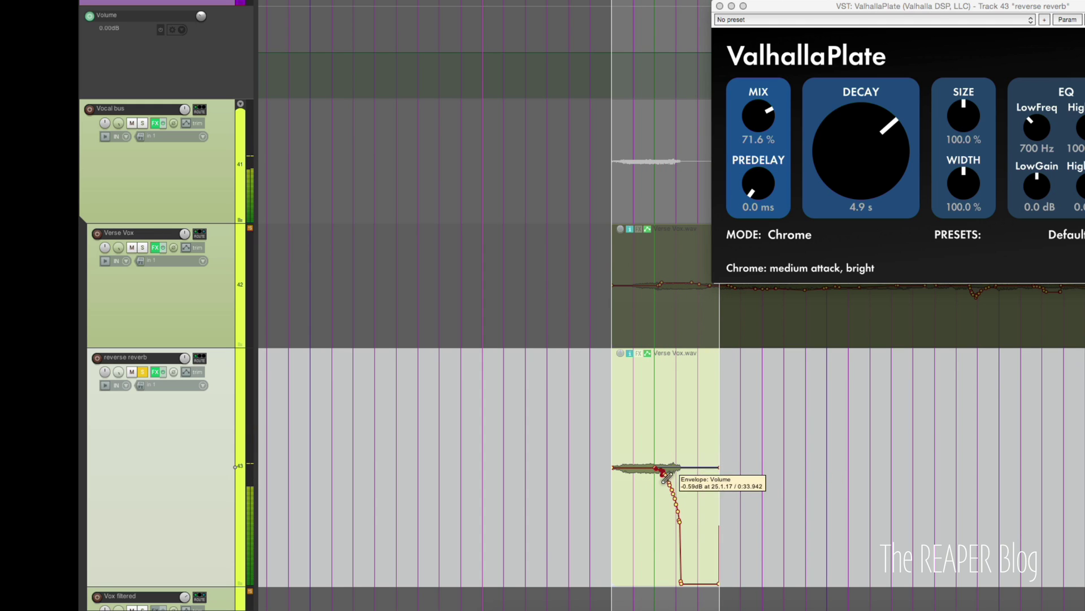
mouse_move(668, 478)
left_mouse_down()
mouse_move(676, 564)
mouse_move(665, 500)
left_mouse_up()
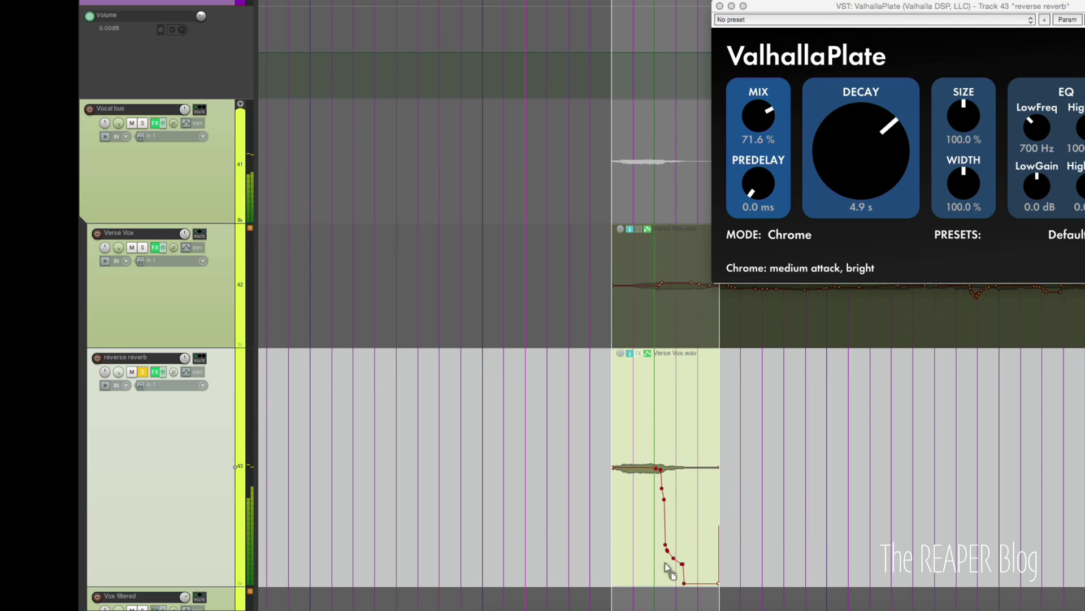
mouse_move(668, 566)
left_mouse_down()
mouse_move(681, 551)
mouse_move(699, 589)
mouse_move(711, 589)
left_mouse_up()
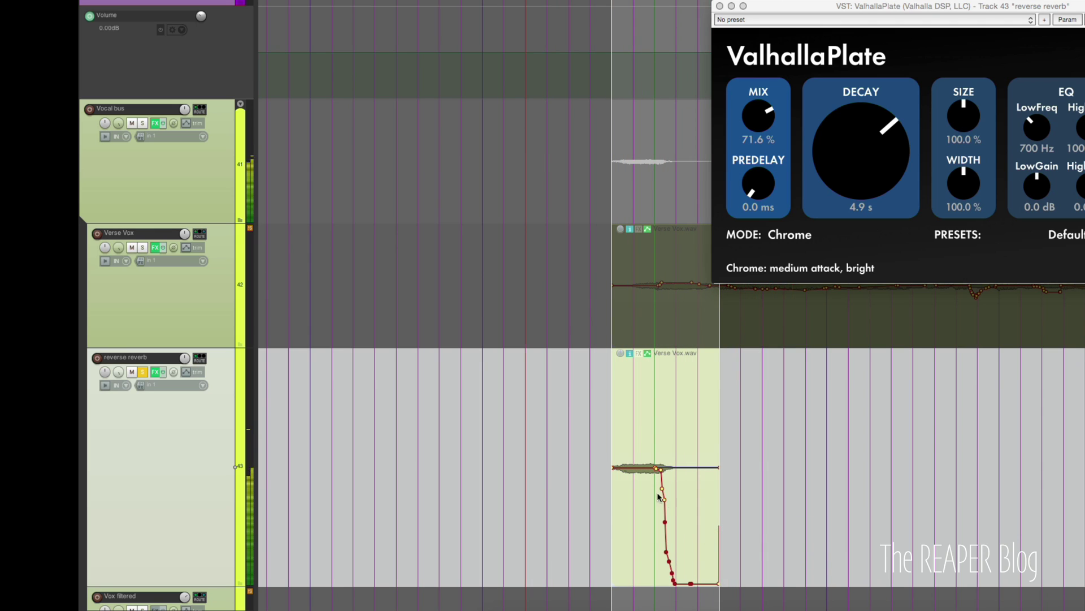
Step: Extend the item to 26.4.50, keeping the volume silent to its end
left_click(703, 485)
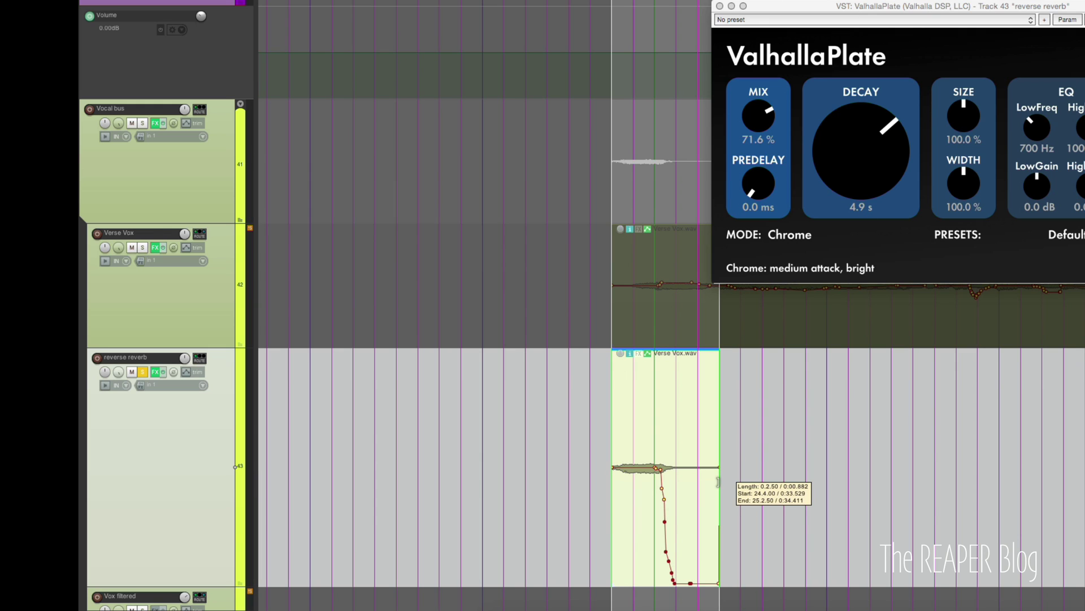
left_click_drag(718, 482, 976, 484)
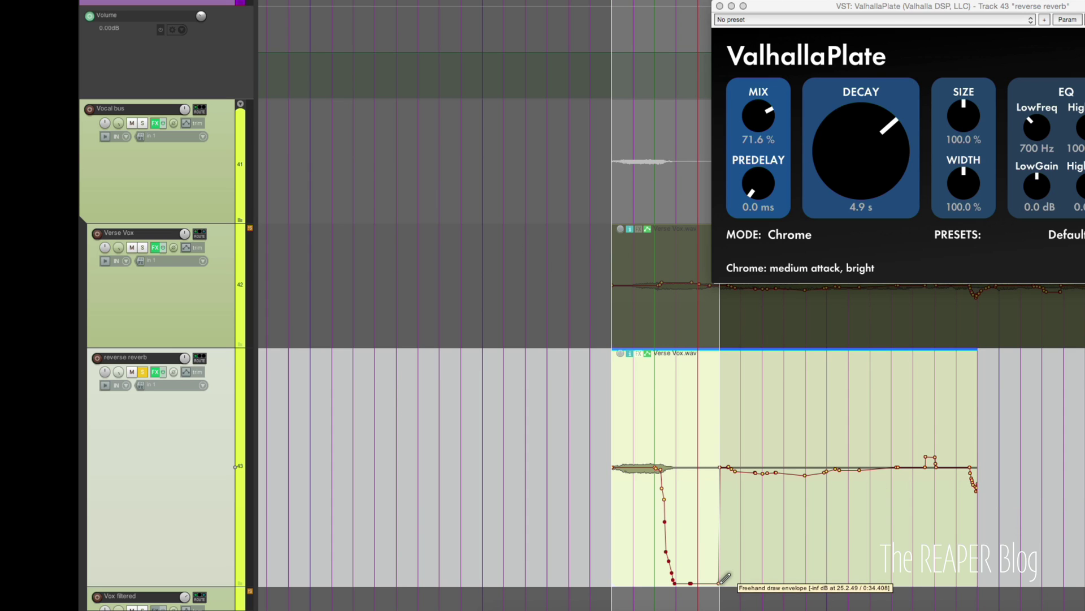
left_click_drag(720, 583, 977, 583)
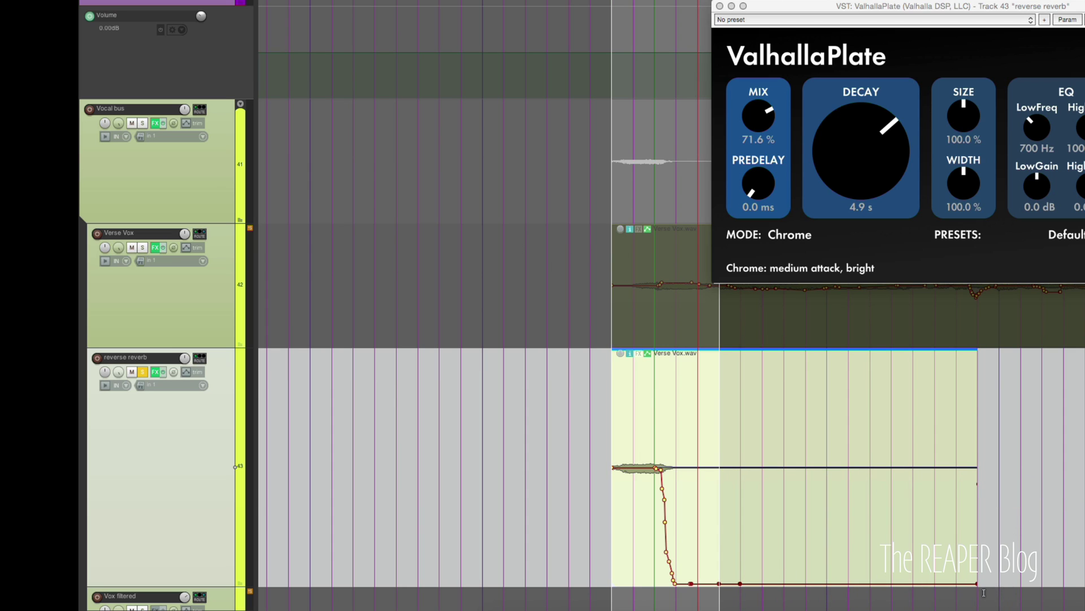
left_click(808, 529)
Step: Apply track FX as new take 'Verse Vox render 003', then bypass and close ValhallaPlate
right_click(734, 427)
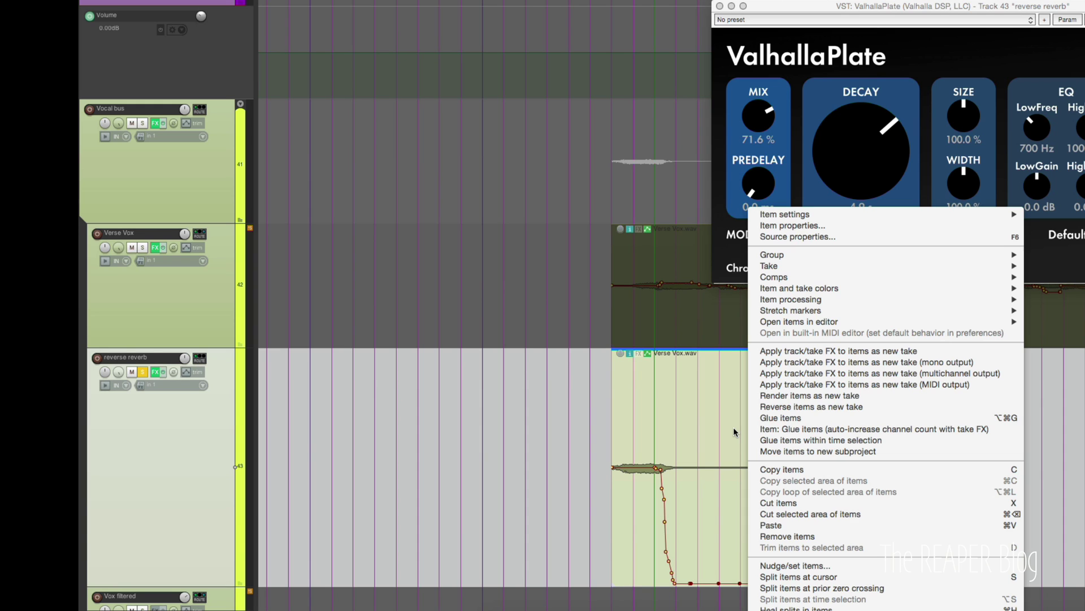
left_click(890, 352)
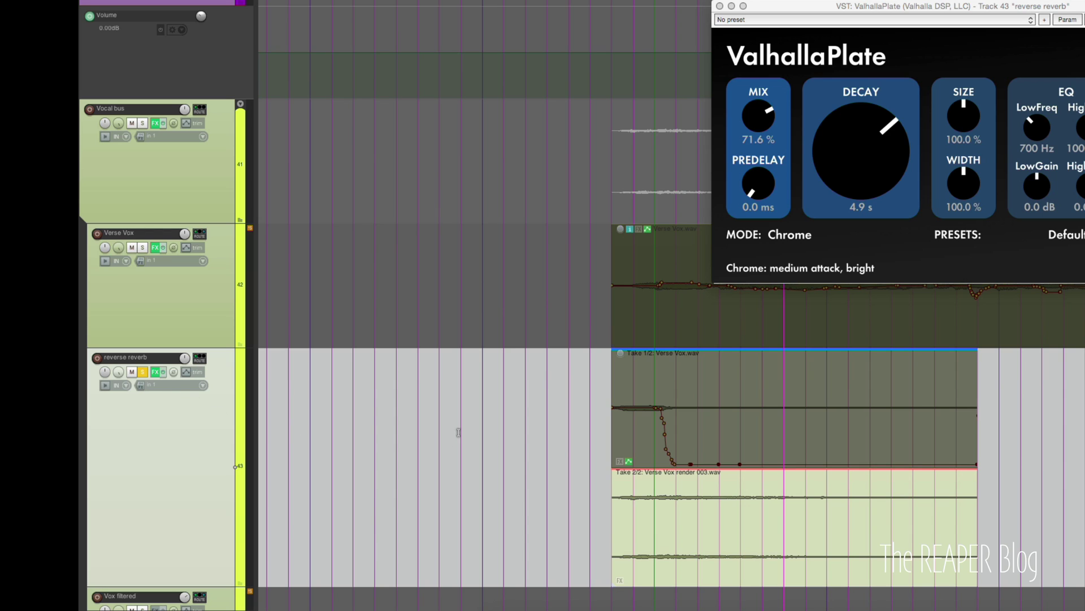
left_click(163, 371)
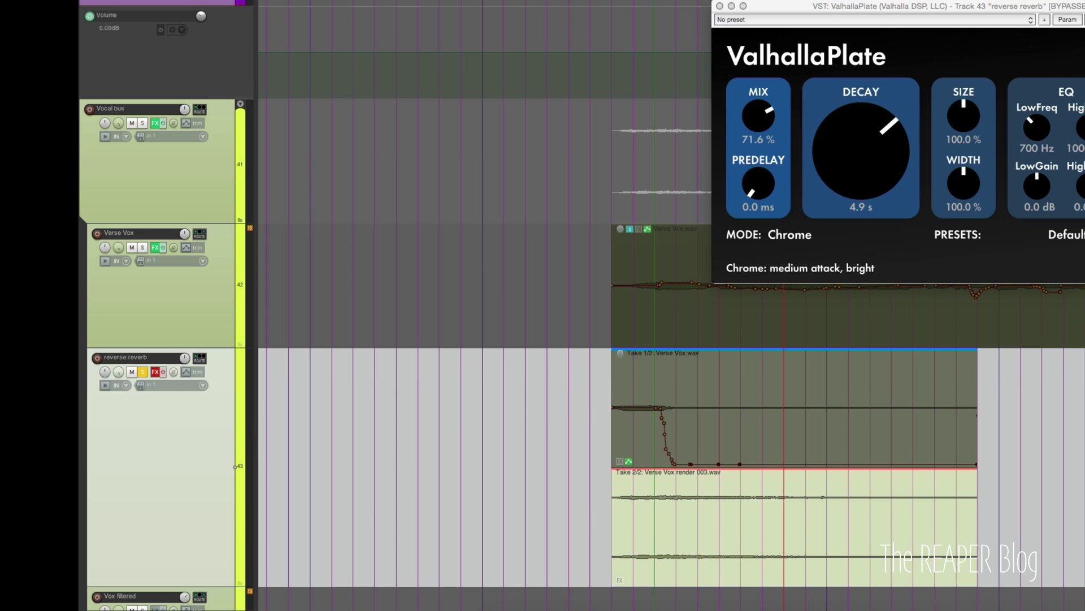
left_click(719, 5)
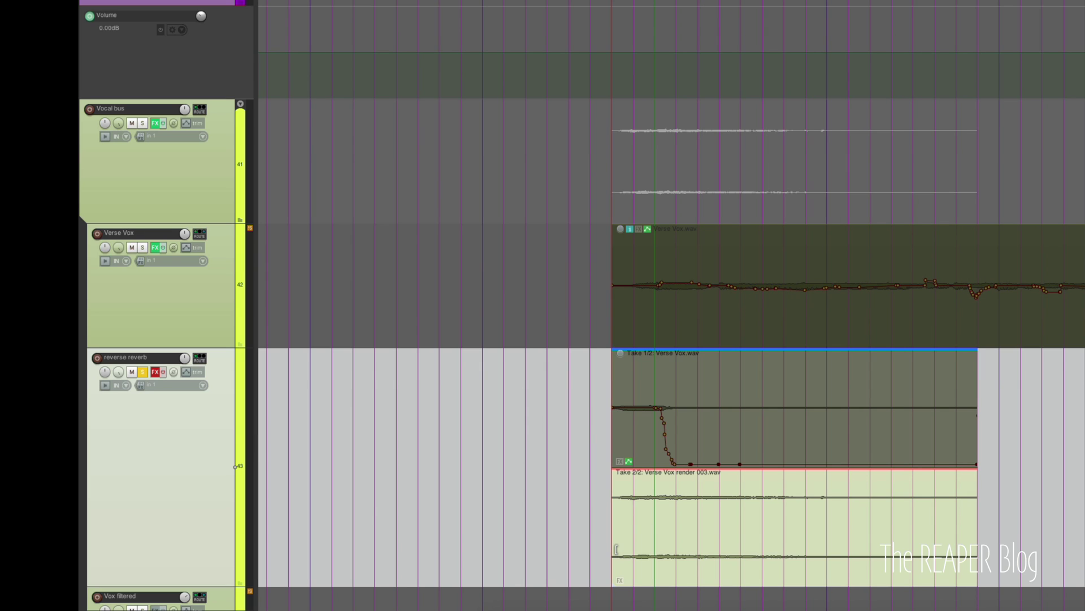
Step: Play the rendered reverb take, then reverse it with Reverse active take
key("space")
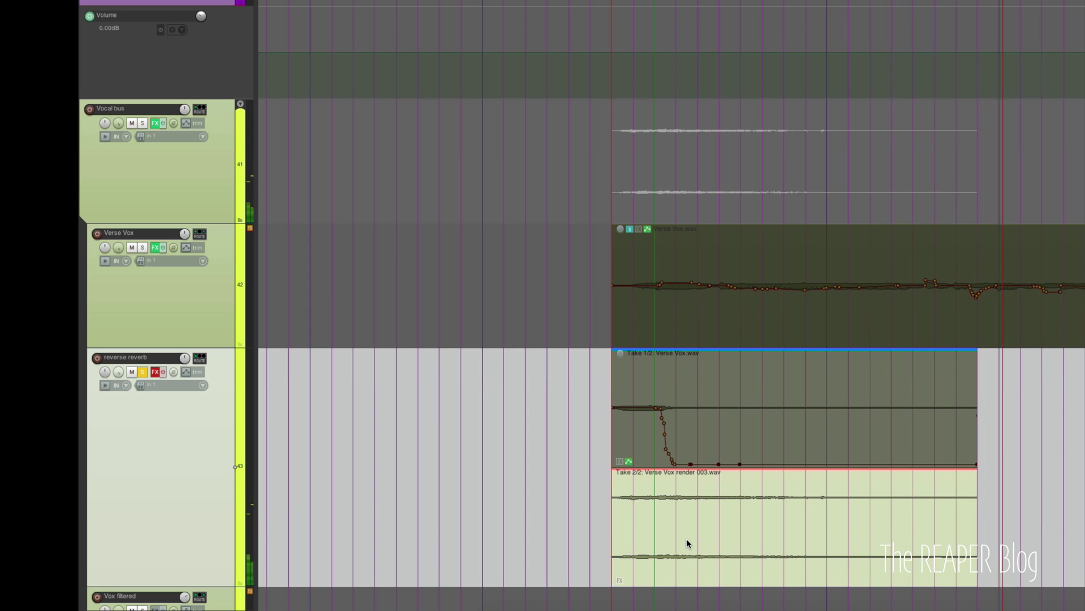
right_click(673, 208)
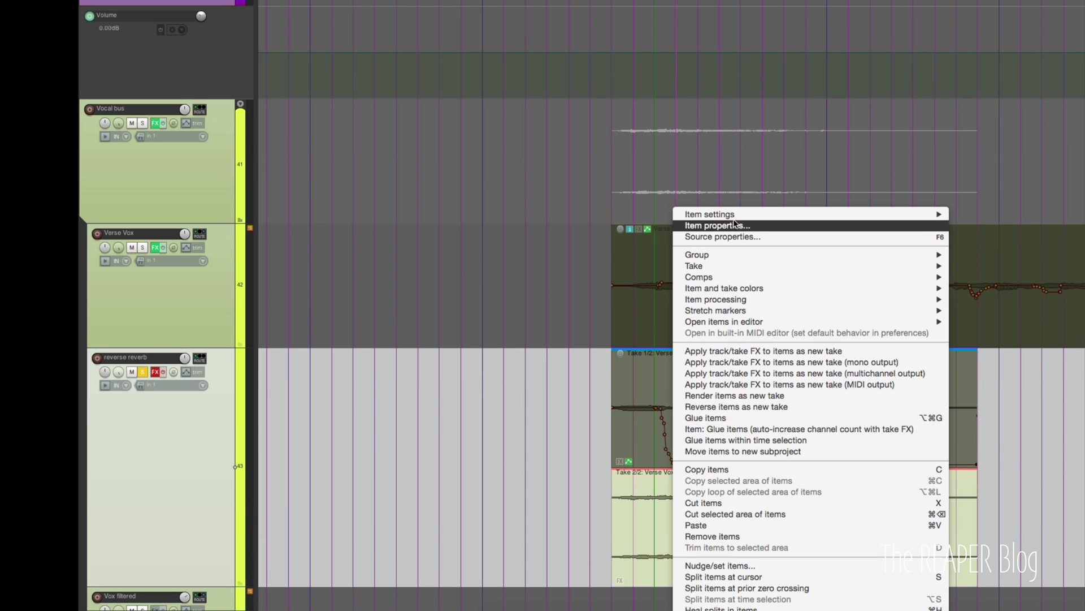
mouse_move(735, 214)
left_click(994, 310)
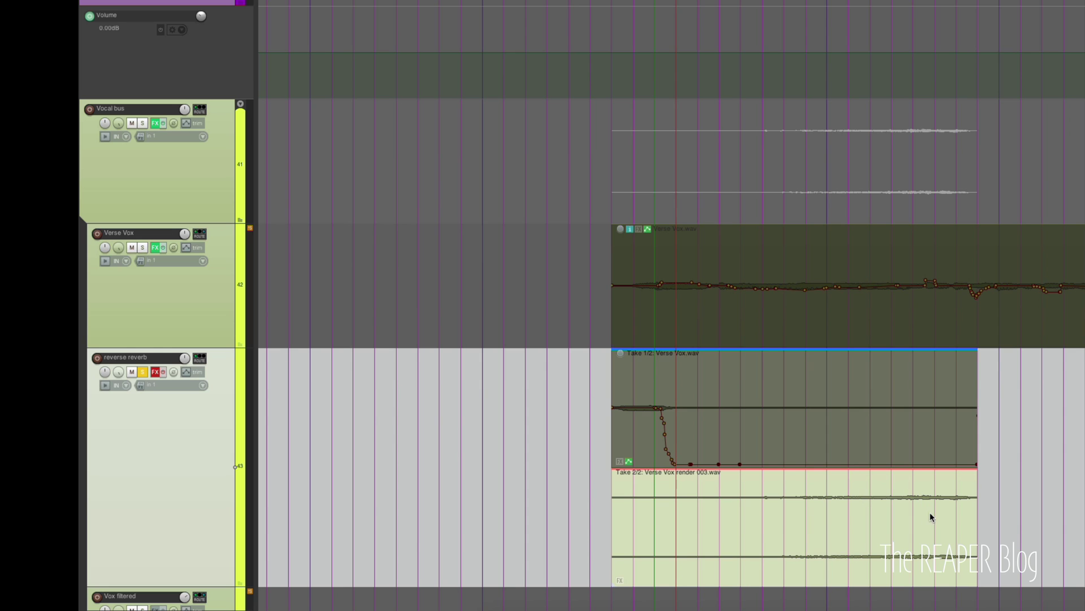
Step: Move the reversed reverb before the Verse Vox item, solo Verse Vox and play
left_click_drag(935, 498, 619, 497)
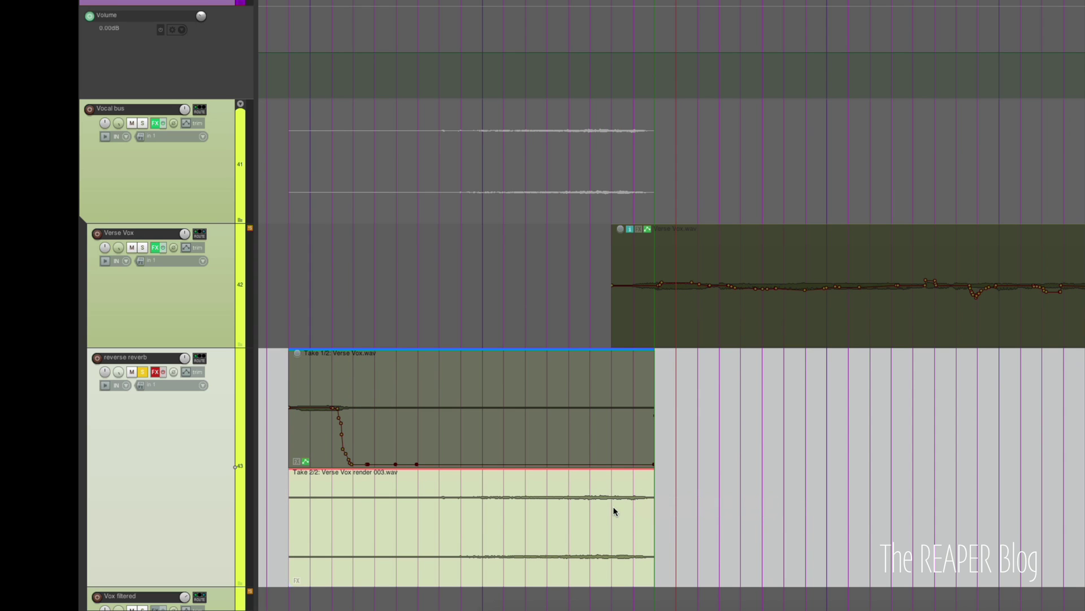
left_click(143, 248)
left_click(379, 285)
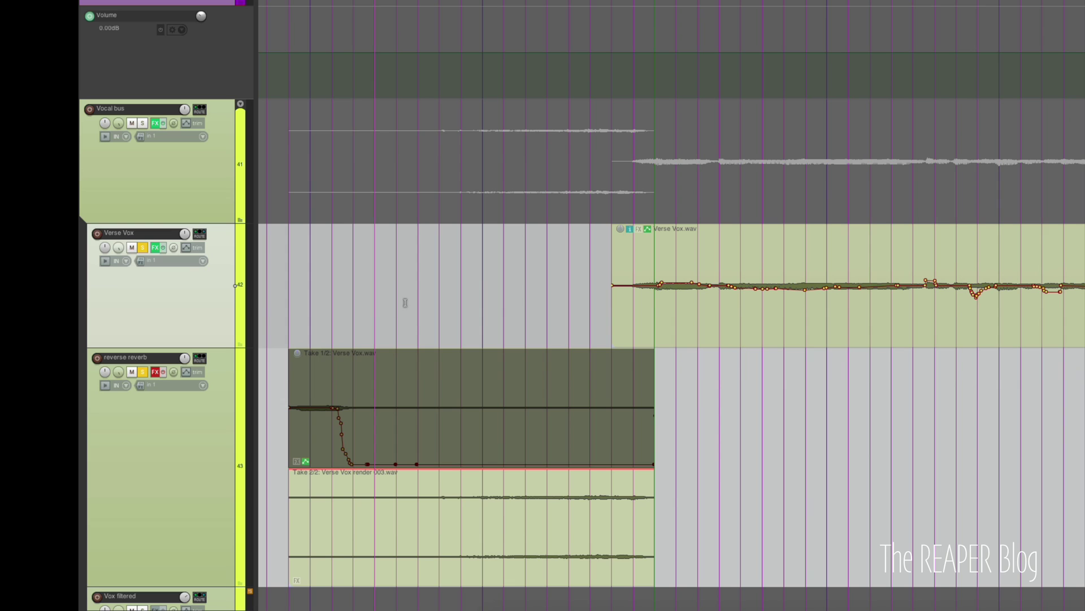
left_click(307, 284)
key("space")
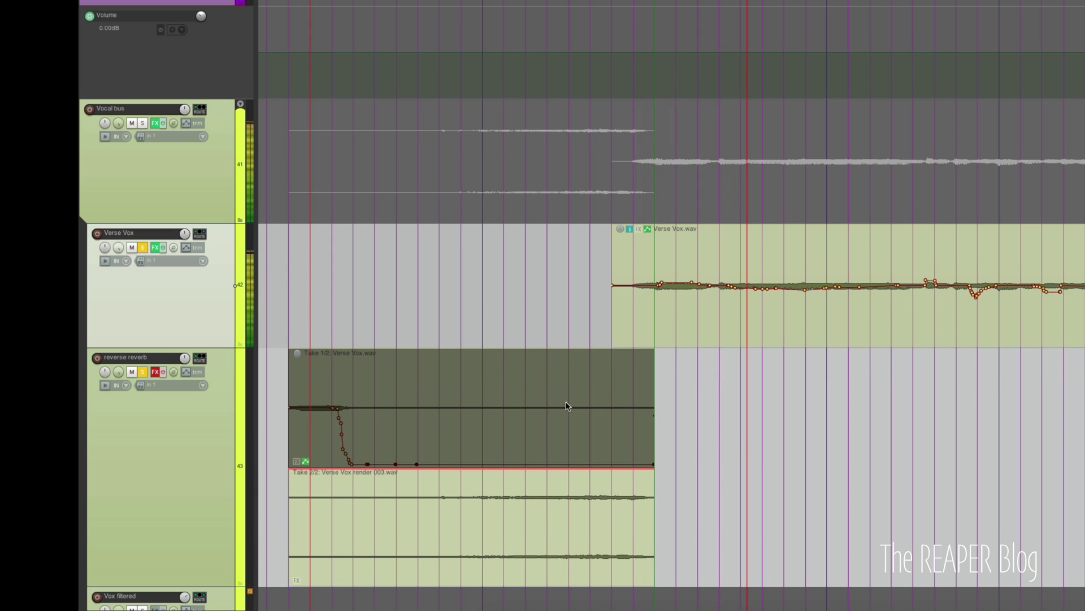
Step: Nudge the reverb item slightly later and audition the adjusted timing
left_click_drag(590, 496, 648, 496)
left_click(312, 290)
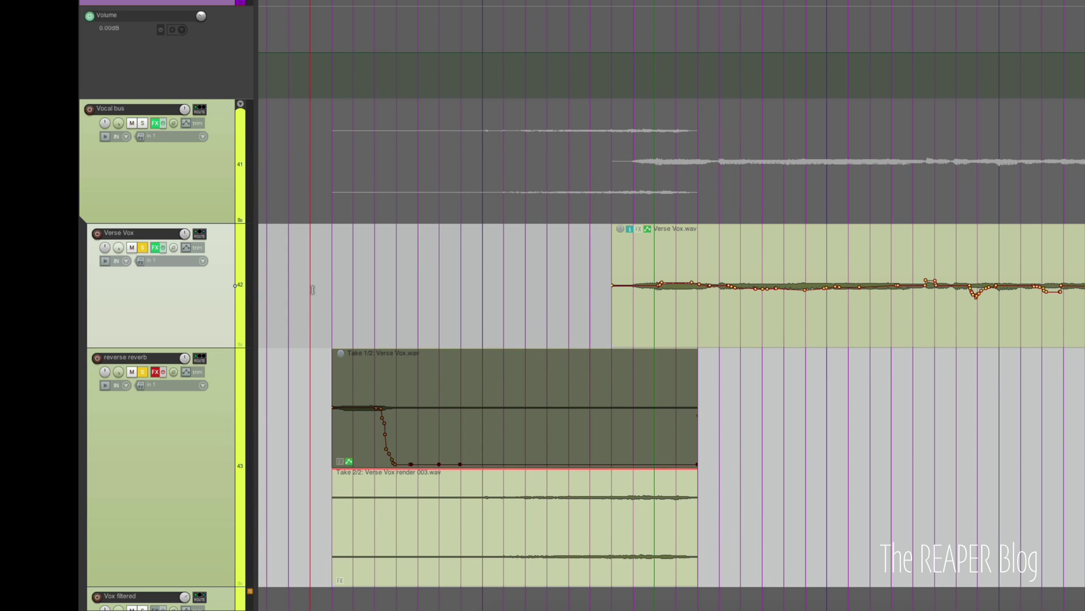
key("space")
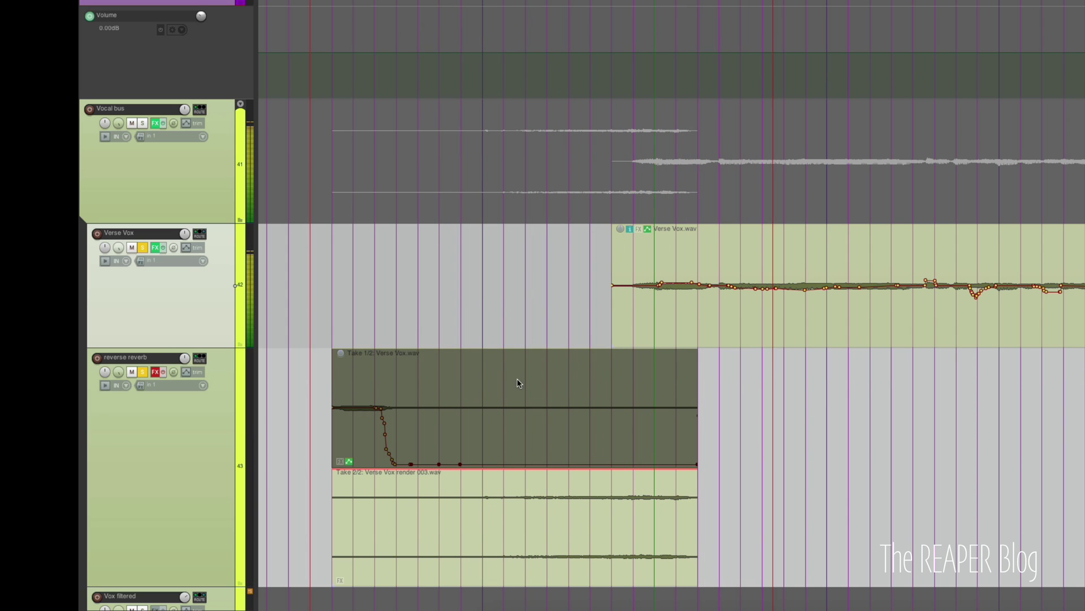
left_click(635, 523)
scroll(704, 528, "up", 5)
Step: Turn off Show all takes in lanes and raise the item volume to 6.50 dB
left_click(341, 5)
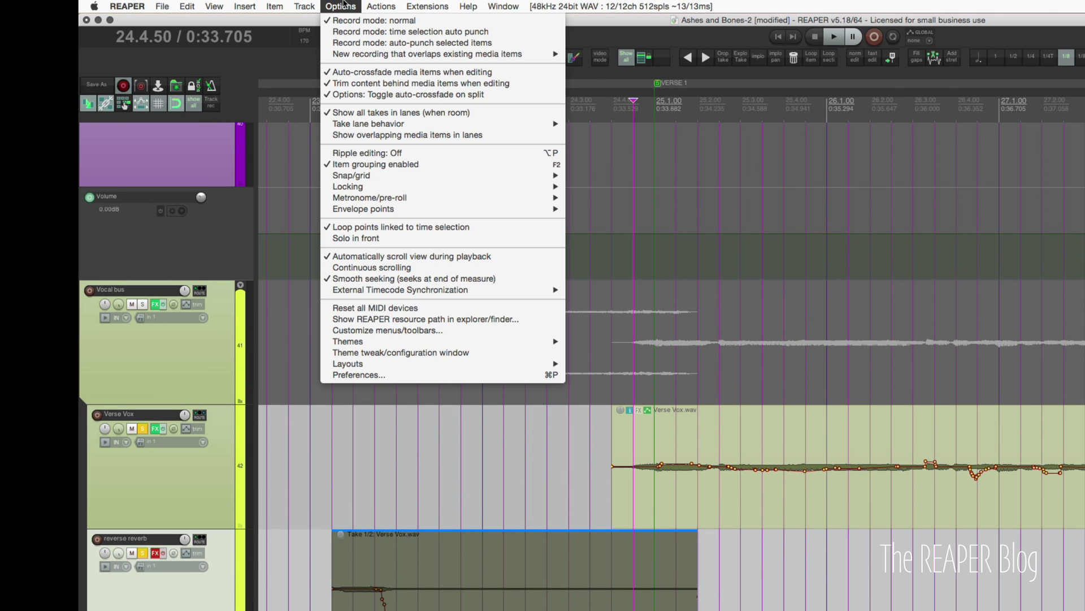
left_click(384, 113)
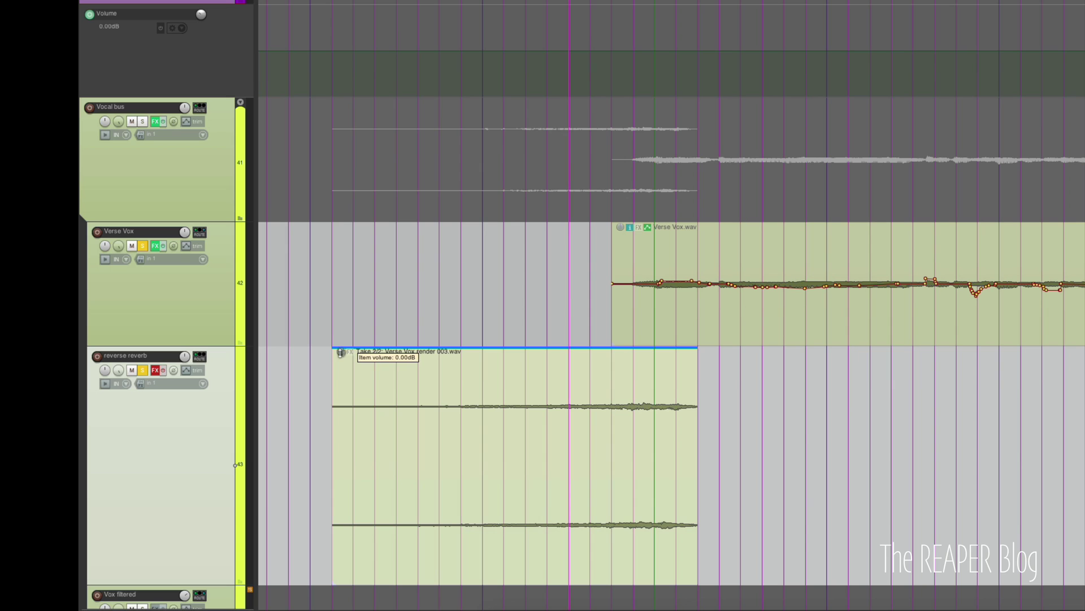
left_click_drag(338, 348, 342, 312)
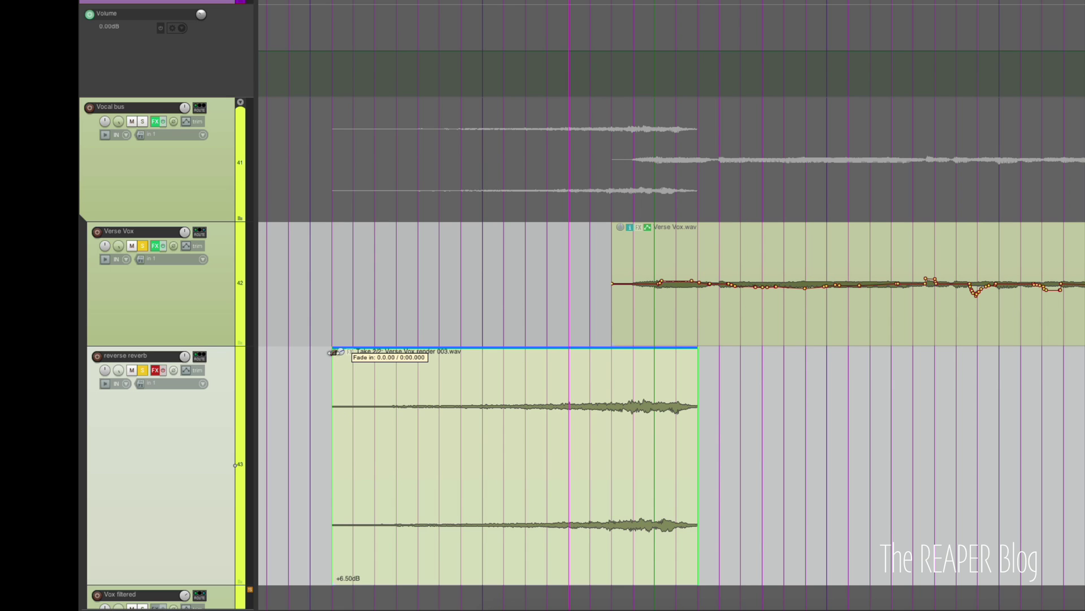
Step: Give the reverb item a near-full-length fade-in with the third, steep concave shape
left_click_drag(365, 353, 644, 351)
right_click(644, 351)
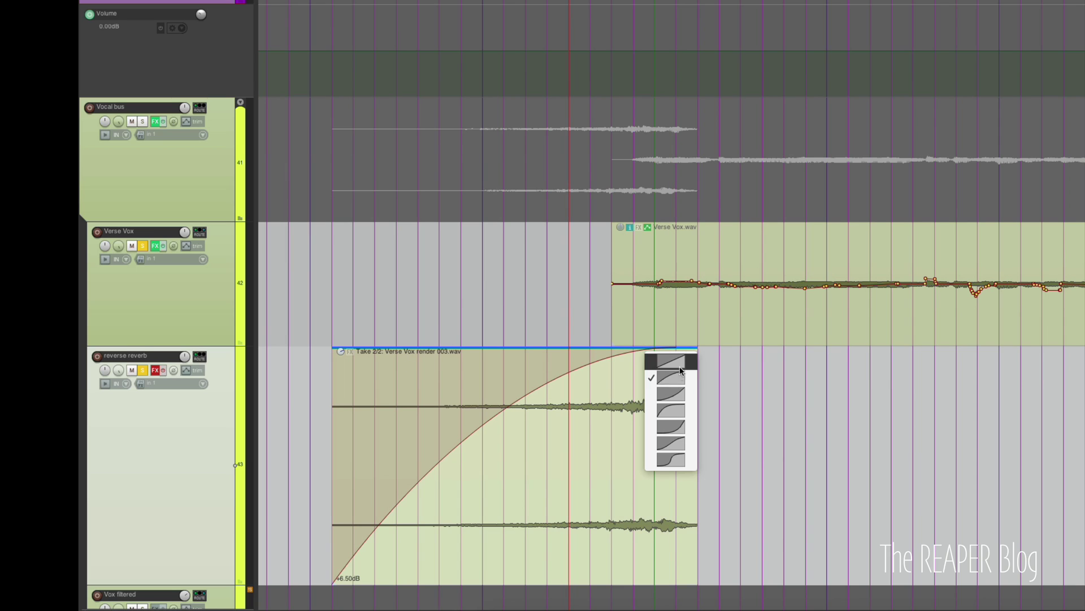
left_click(680, 398)
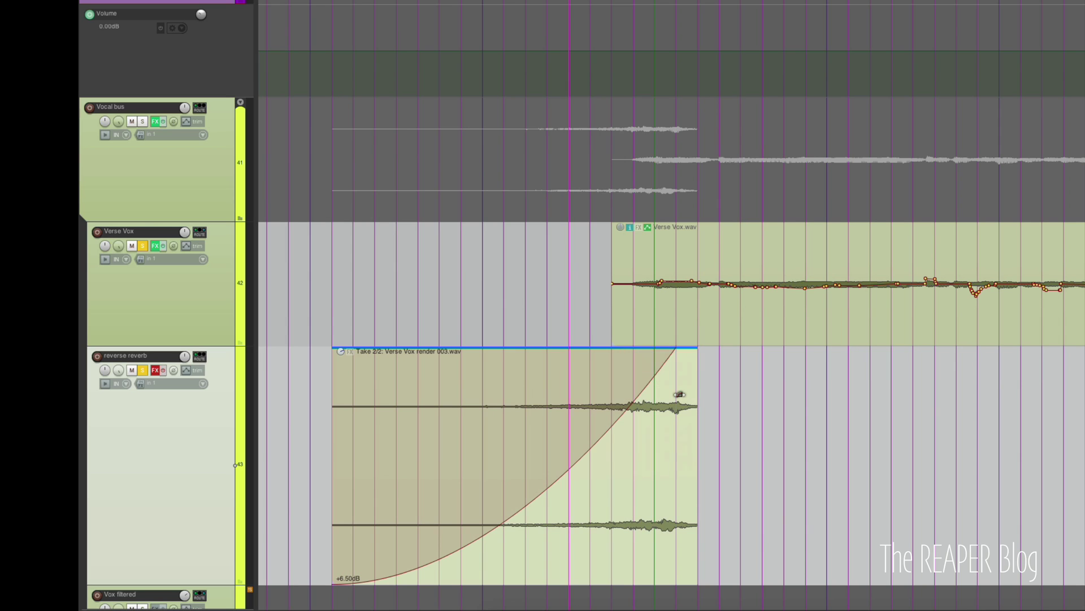
Step: Audition the swell with its new fade, then unsolo the tracks
left_click(316, 312)
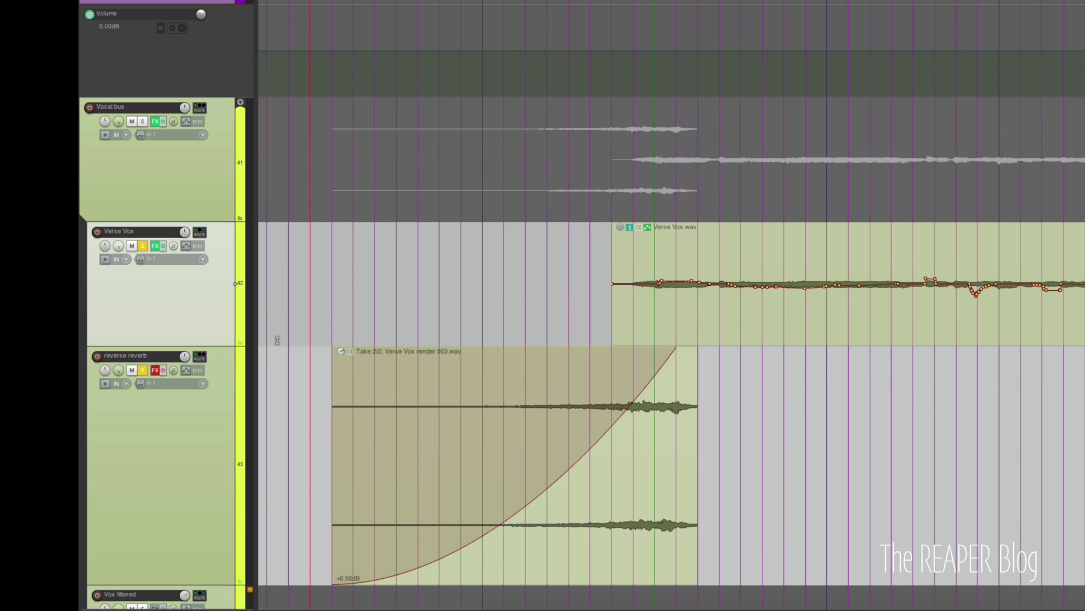
key("space")
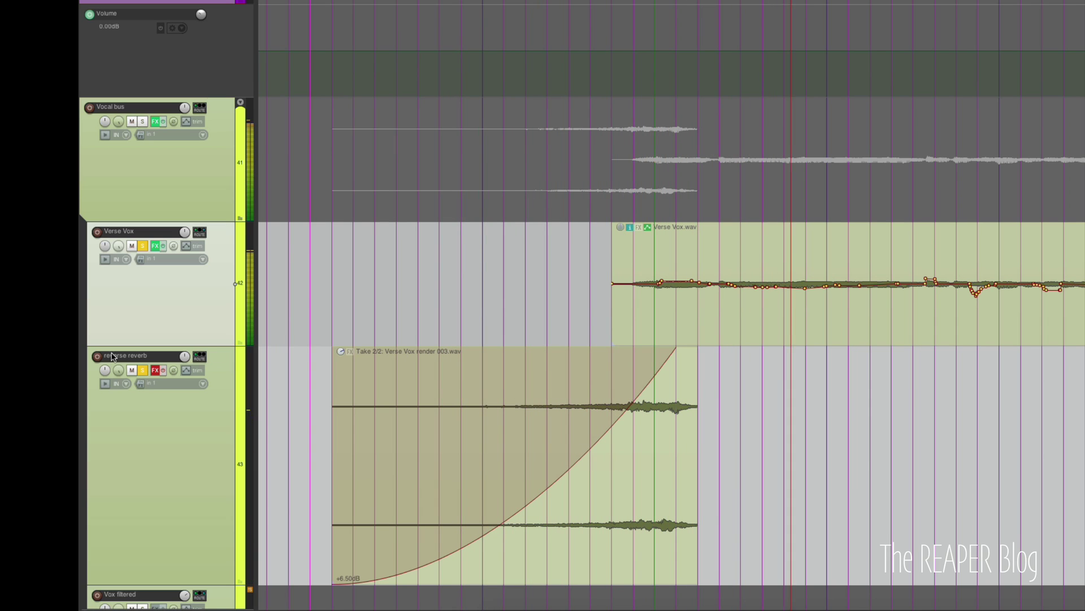
left_click(144, 371)
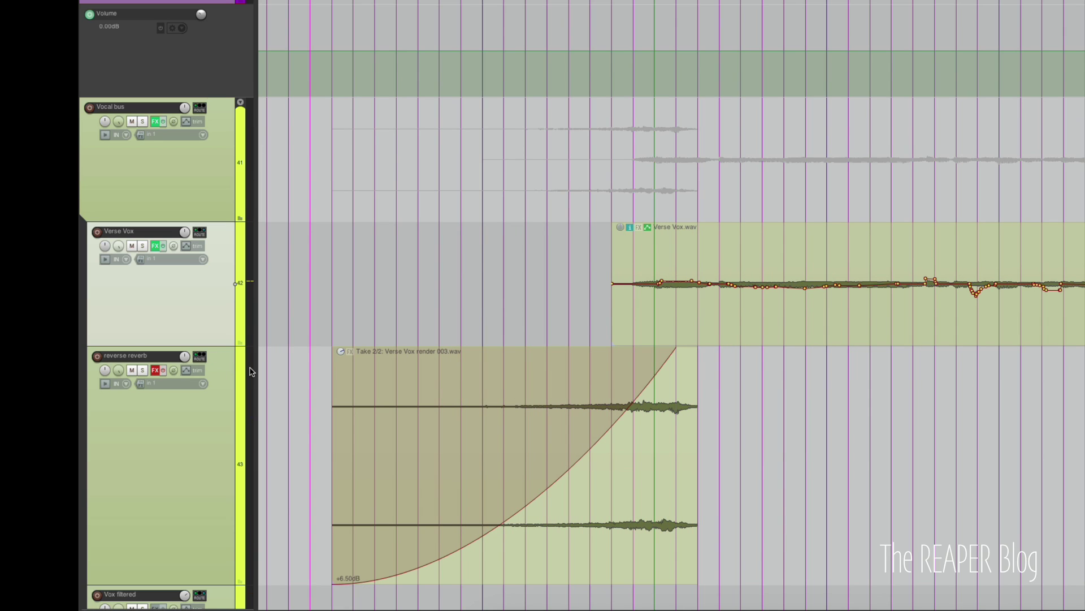
Step: After auditioning the mix, move the reverse reverb item earlier to 23.1.00 and shorten its fade-in
key("space")
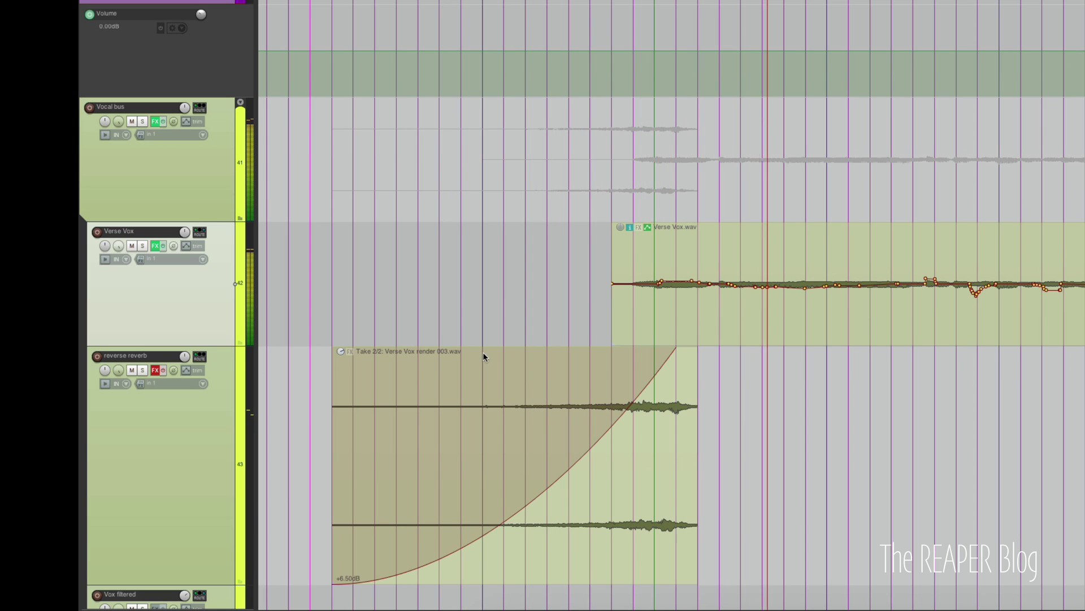
key("space")
left_click_drag(673, 357, 646, 364)
left_click(674, 363)
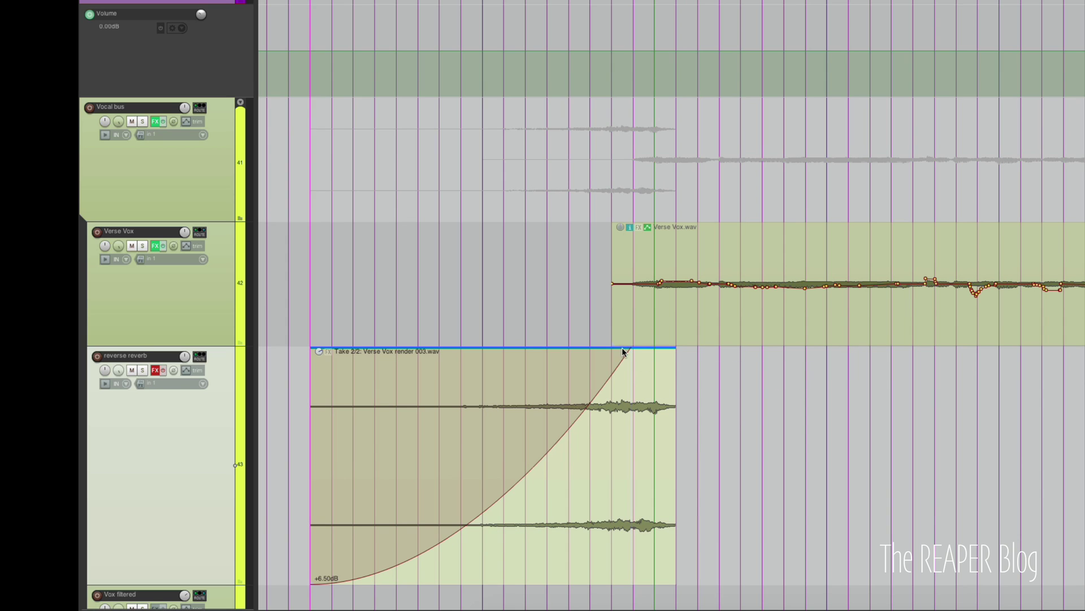
left_click_drag(628, 354, 607, 353)
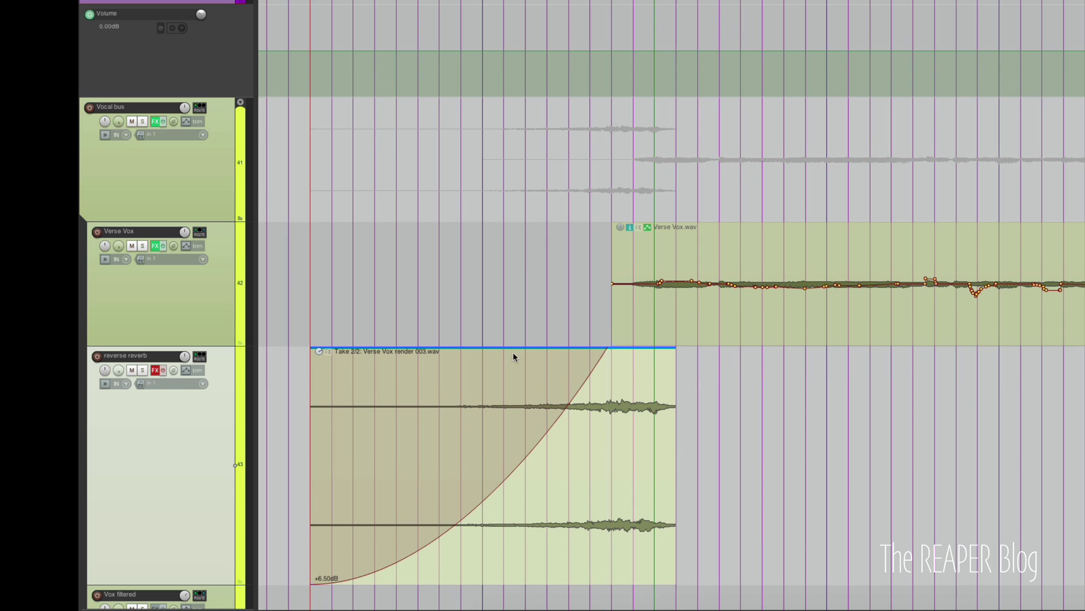
Step: Play from the Verse Vox lane to hear the revised swell lead into the verse
left_click(280, 305)
key("space")
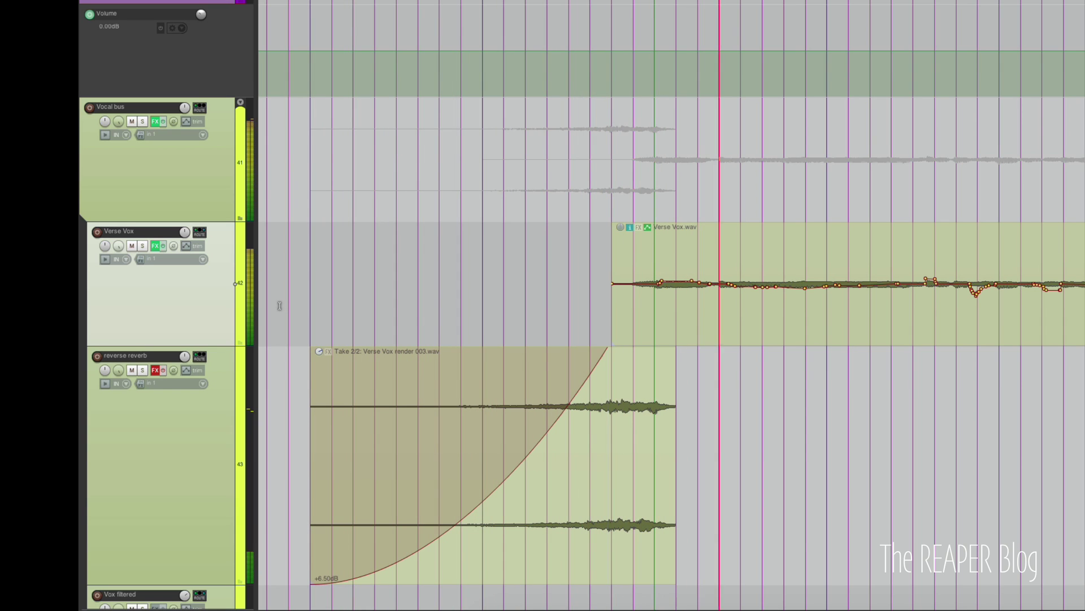
key("space")
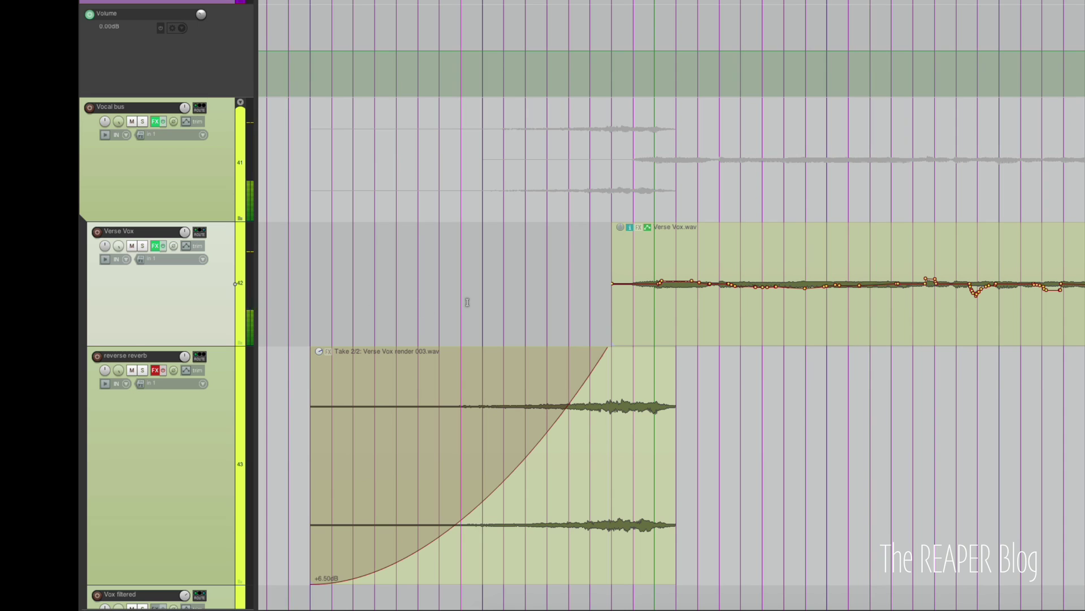